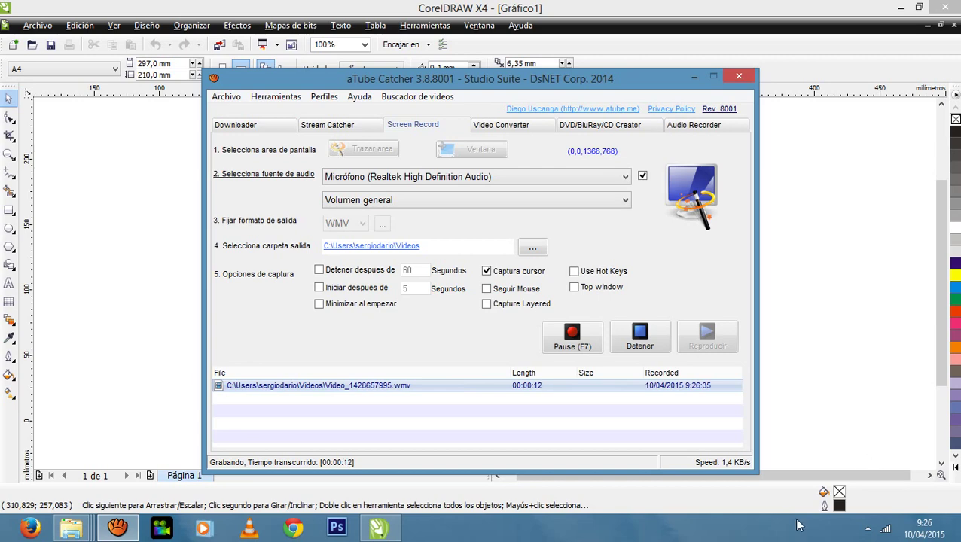
Step: Import the image 123 fondo.jpg and place it on the drawing page
click(700, 78)
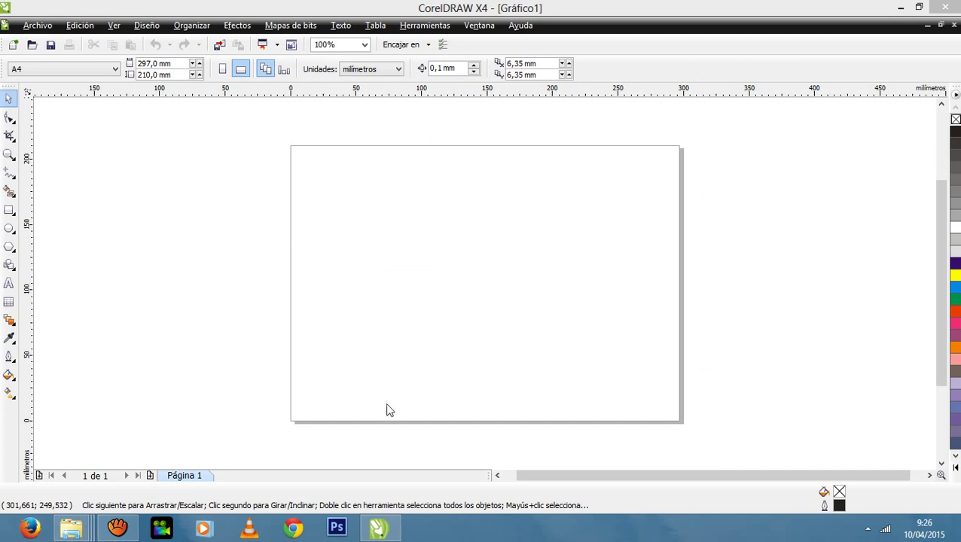
drag(549, 481, 534, 484)
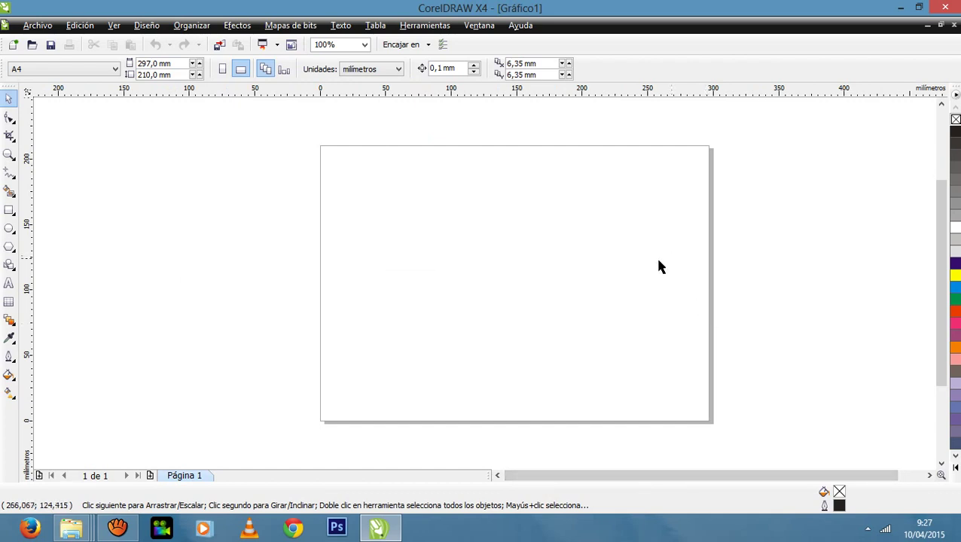
click(38, 26)
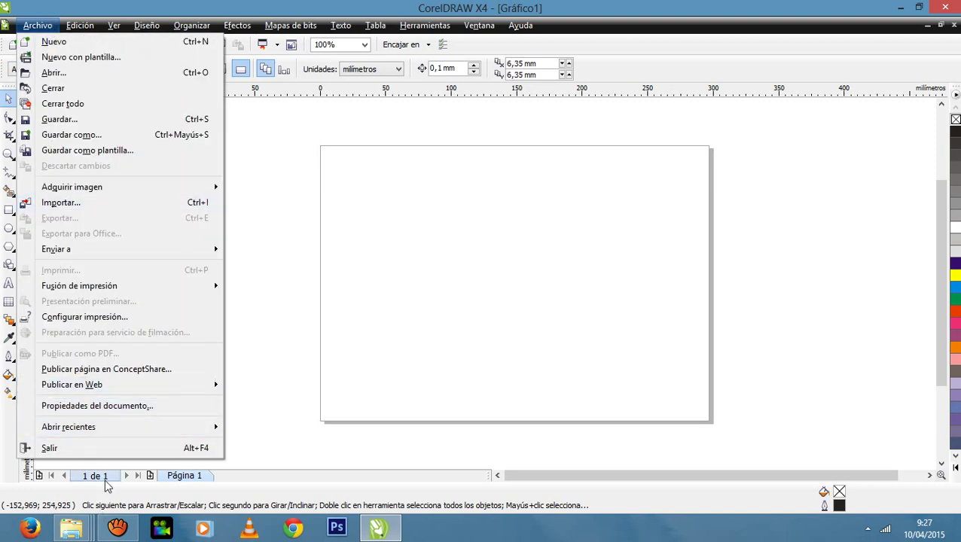
mouse_move(90, 271)
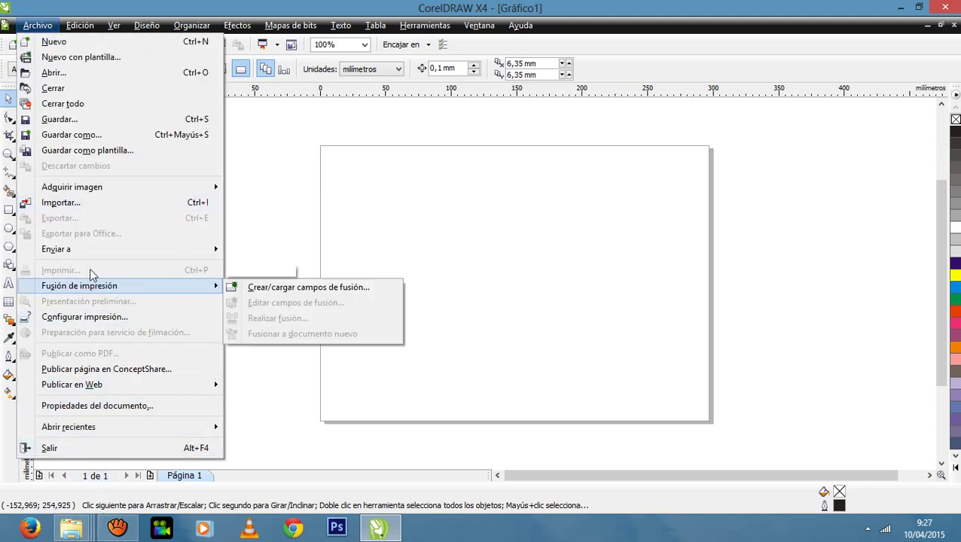
click(81, 204)
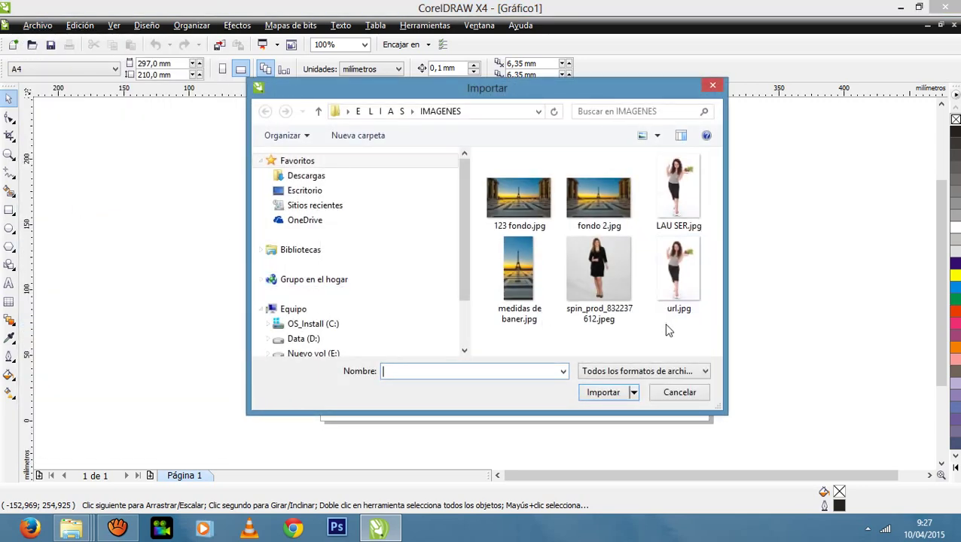
click(519, 211)
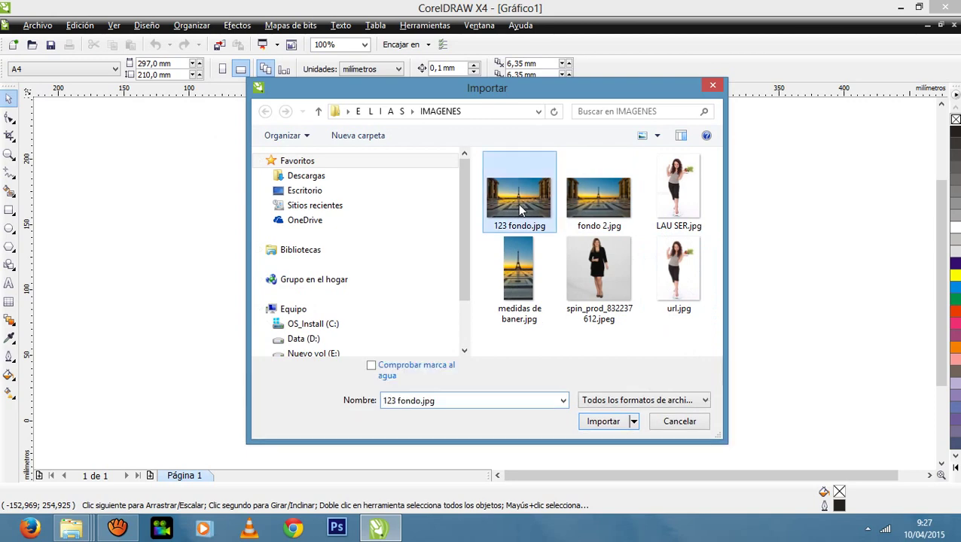
double_click(519, 211)
click(433, 208)
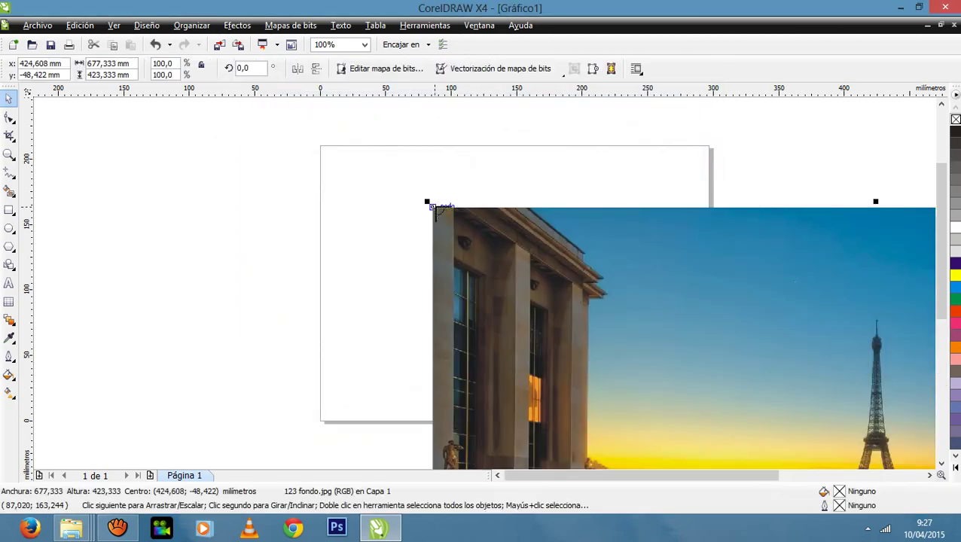
Step: Scale the imported Eiffel Tower photo down proportionally to about 212 × 133 mm
drag(527, 281, 323, 211)
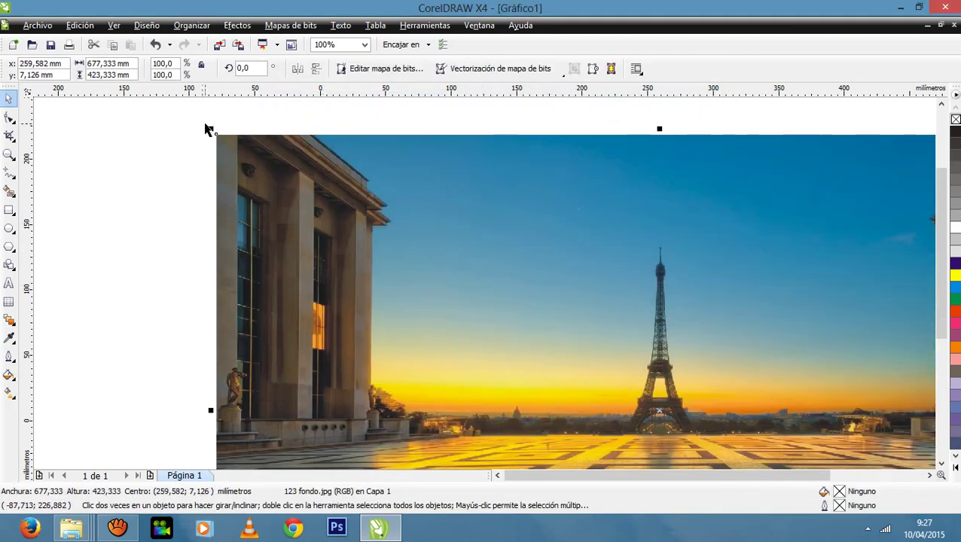
drag(211, 131, 564, 369)
drag(726, 390, 378, 142)
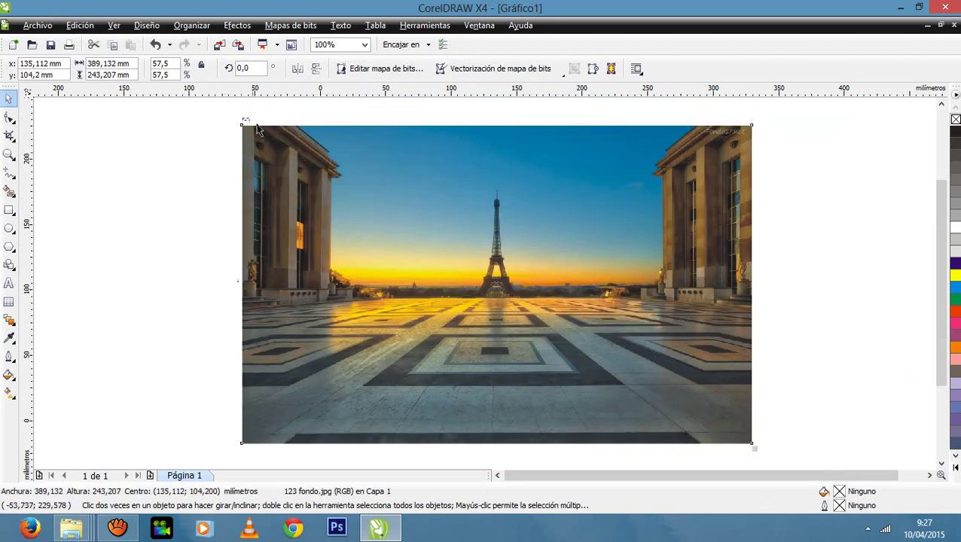
click(237, 122)
click(241, 130)
drag(239, 128, 656, 421)
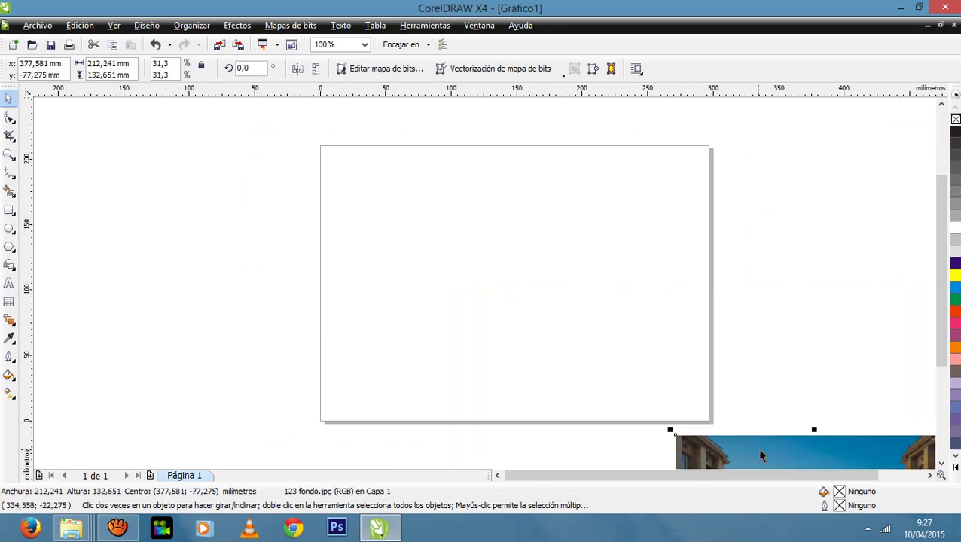
Step: Move the photo onto the page, enlarge it to about 246 × 154 mm and centre it on the page
drag(750, 444, 499, 241)
click(503, 268)
click(519, 251)
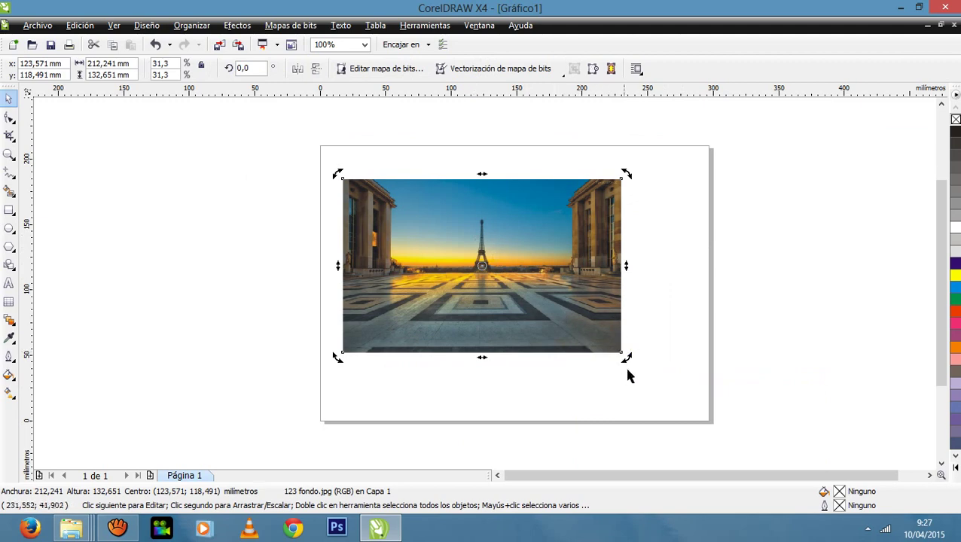
click(630, 320)
click(611, 348)
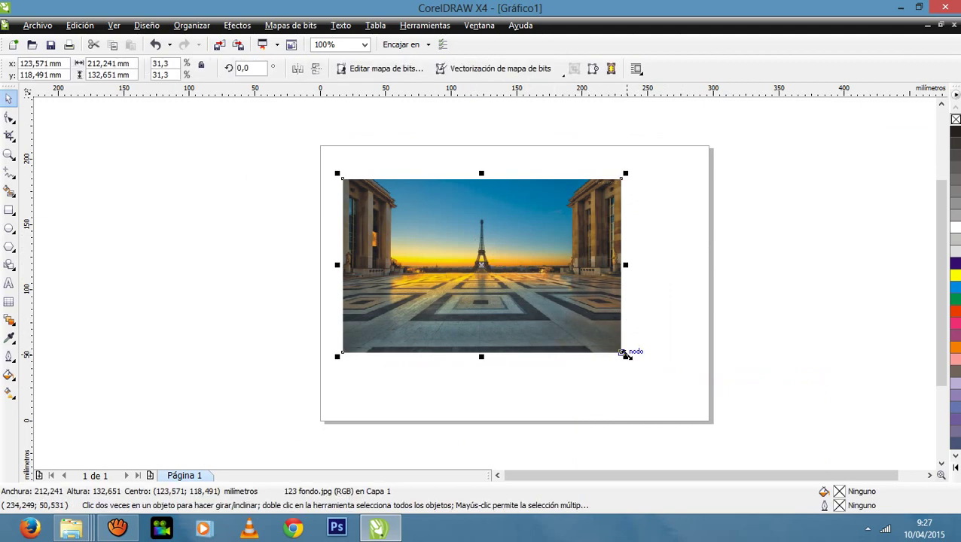
mouse_move(626, 356)
mouse_down()
mouse_move(669, 392)
mouse_move(670, 381)
mouse_move(628, 342)
mouse_up()
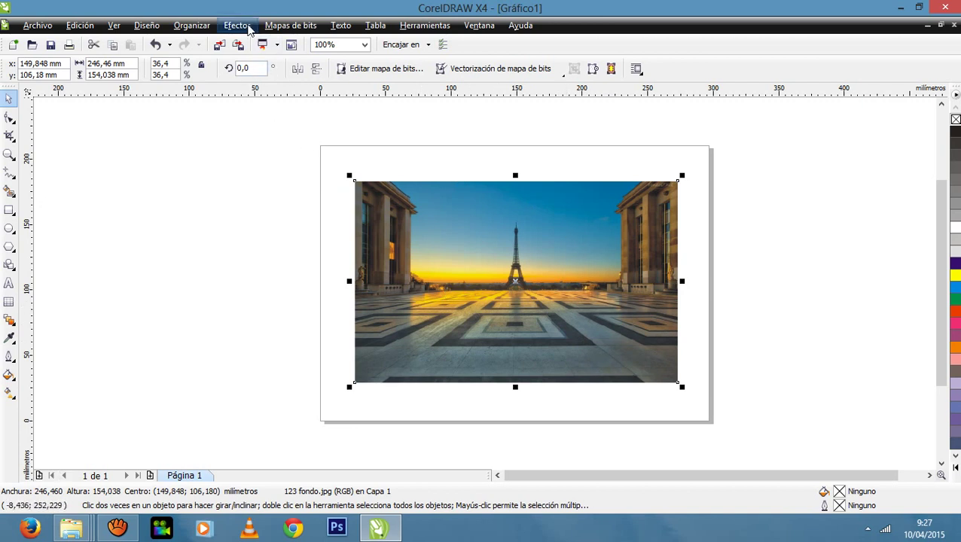
click(246, 27)
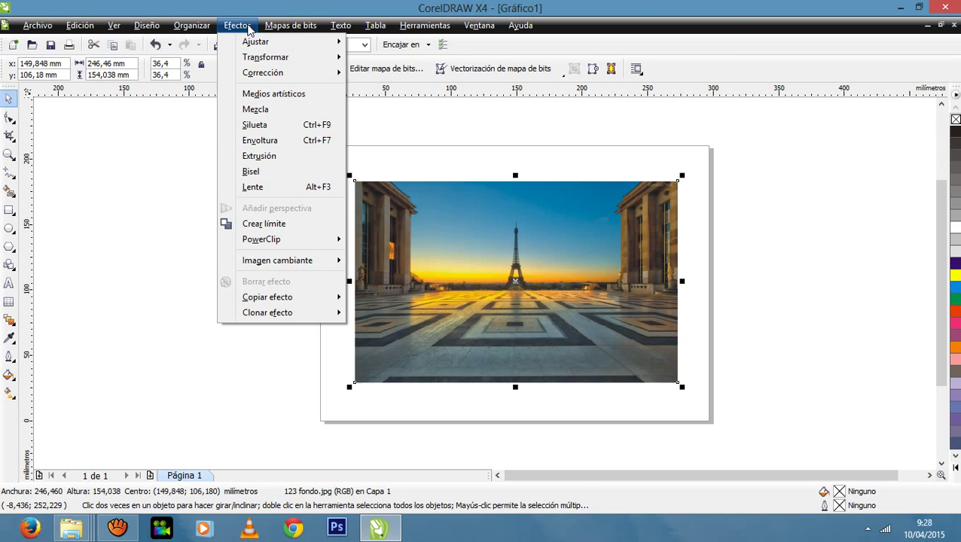
mouse_move(279, 28)
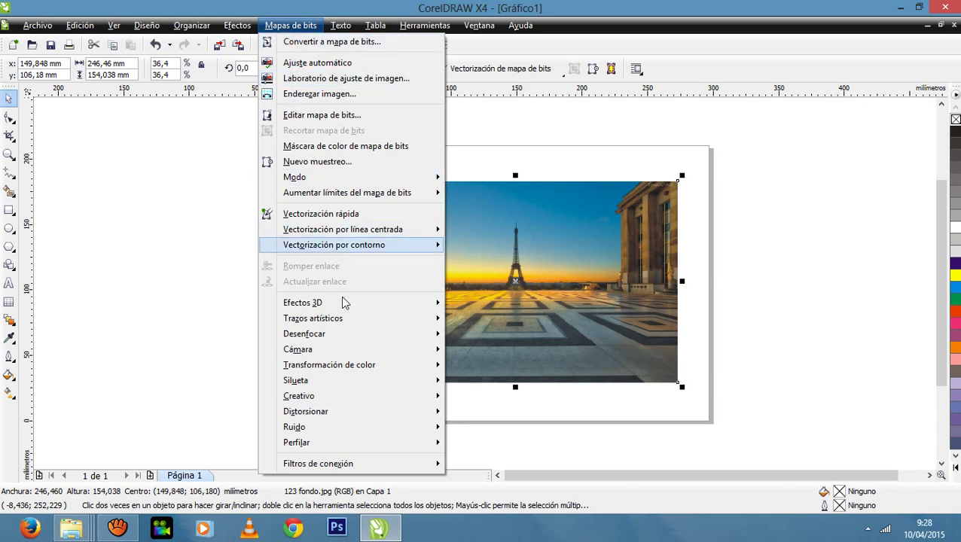
mouse_move(348, 309)
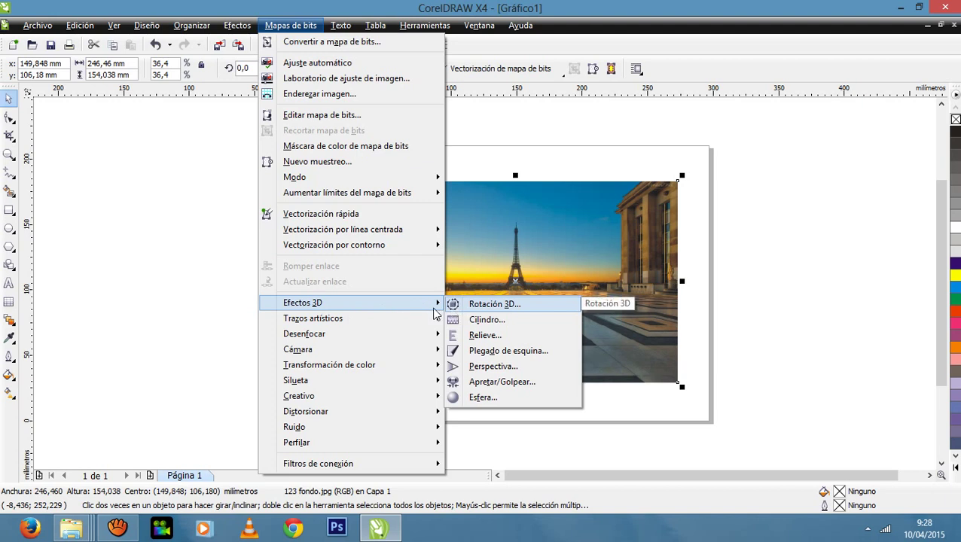
mouse_move(238, 27)
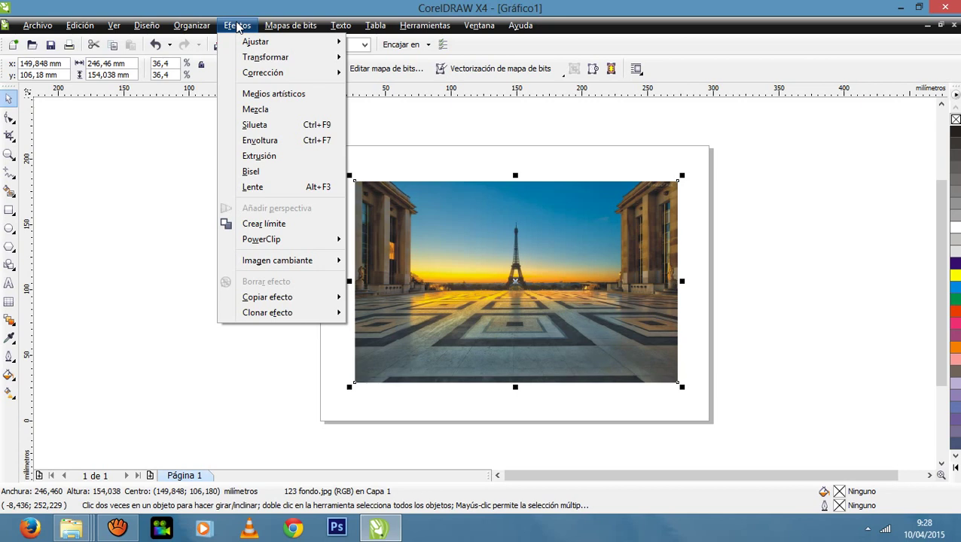
mouse_move(299, 239)
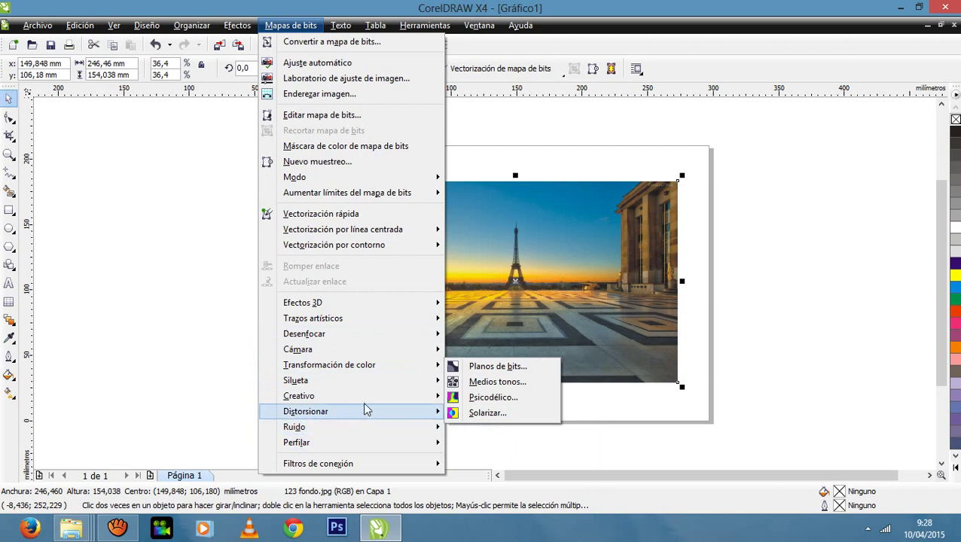
mouse_move(365, 395)
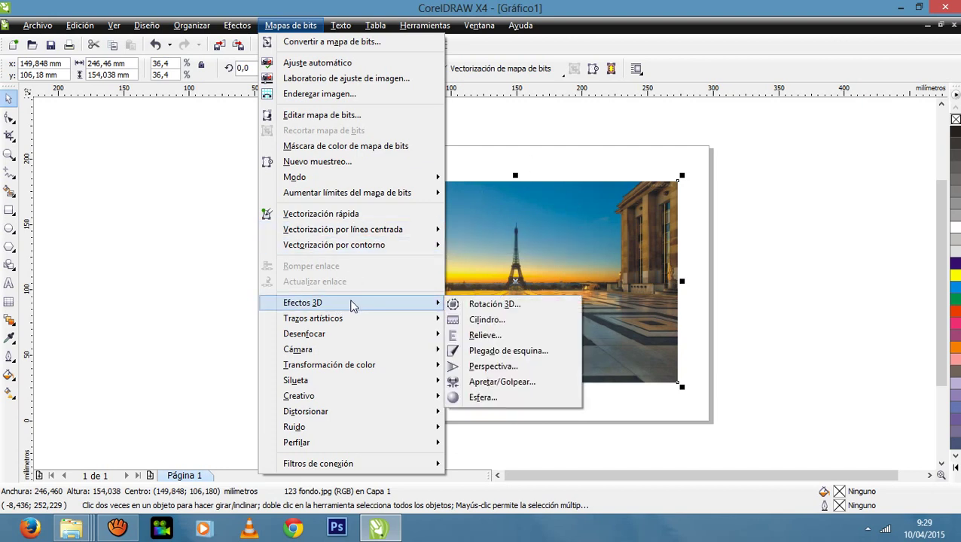
click(600, 169)
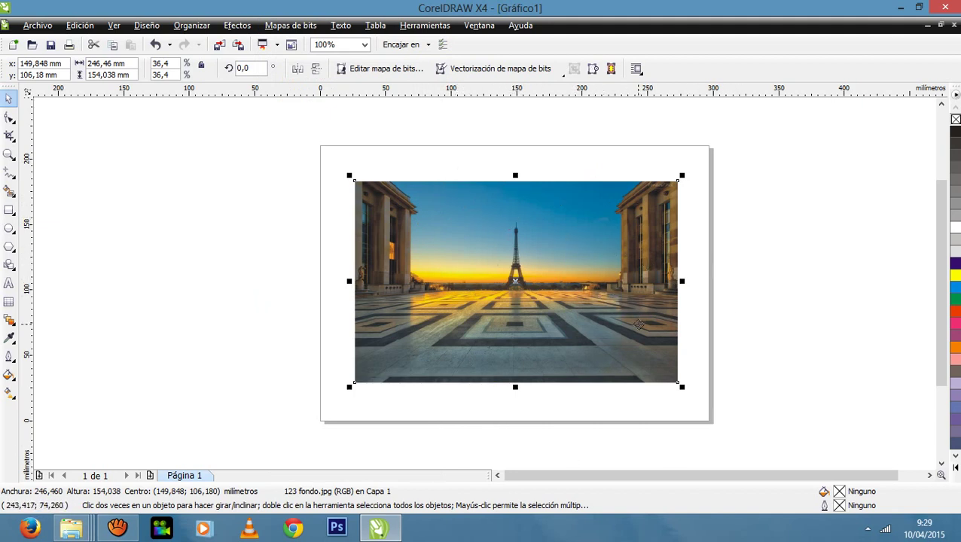
Step: Reduce the photo to about 98 × 61 mm and place it in the page's upper-left area
click(686, 330)
click(667, 369)
drag(681, 385, 513, 280)
drag(459, 250, 434, 231)
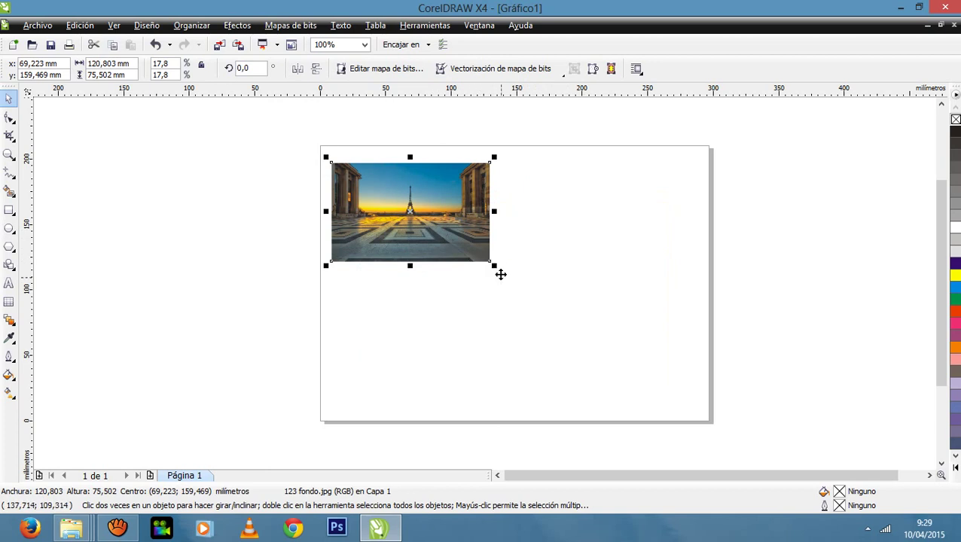
drag(494, 269, 462, 271)
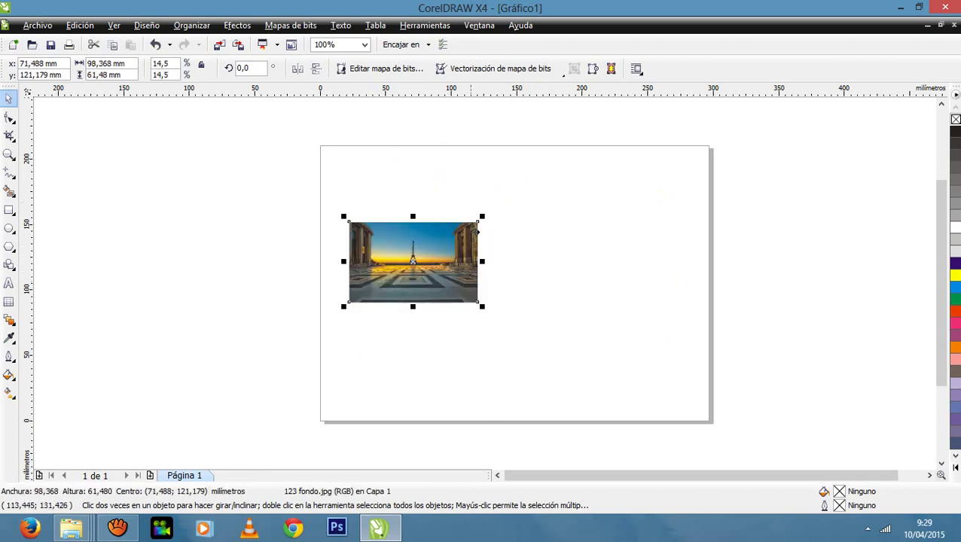
click(473, 182)
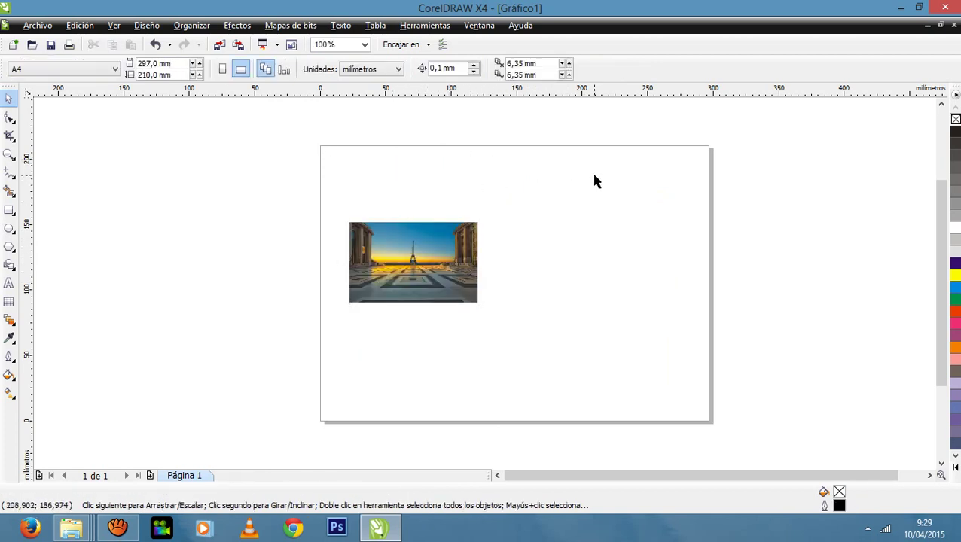
drag(451, 239, 437, 204)
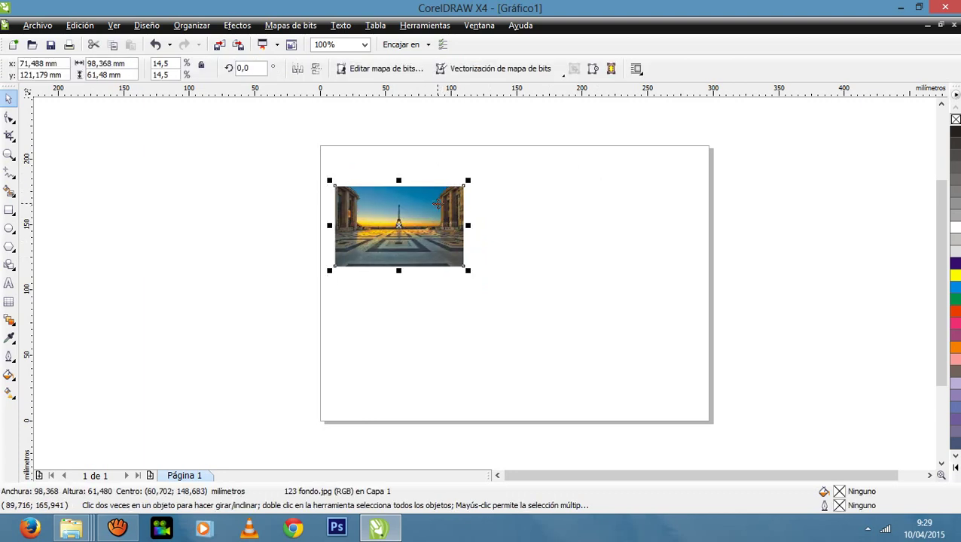
Step: Duplicate the photo twice to its right so the three copies form a horizontal row with narrow gaps
key(ctrl+d)
drag(433, 199, 557, 208)
key(ctrl+d)
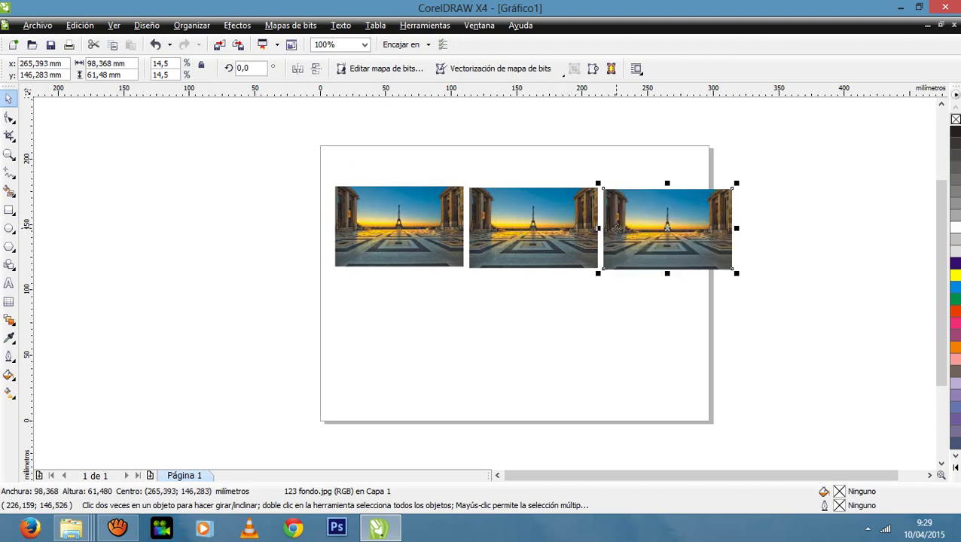
drag(329, 171, 598, 263)
drag(663, 267, 760, 316)
drag(697, 276, 641, 237)
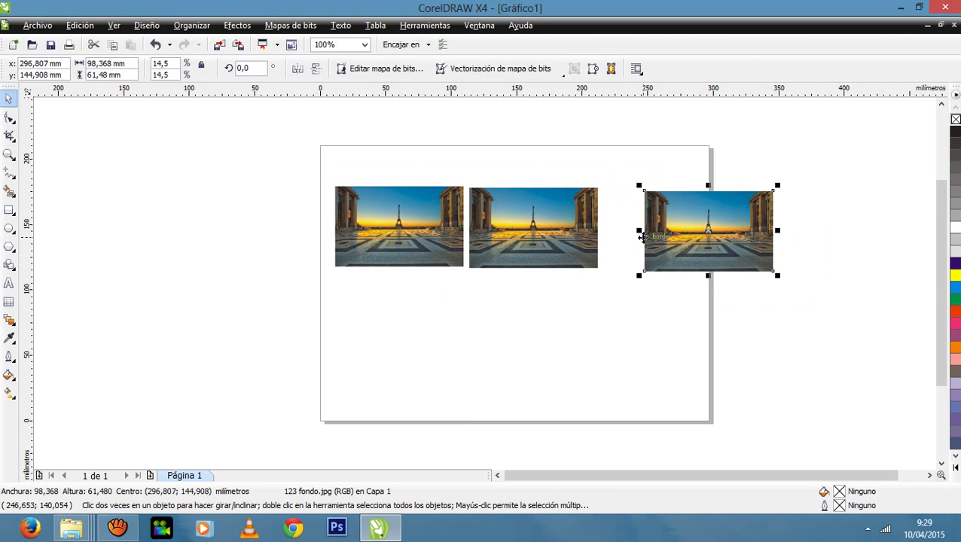
key(ctrl+z)
key(ctrl+z)
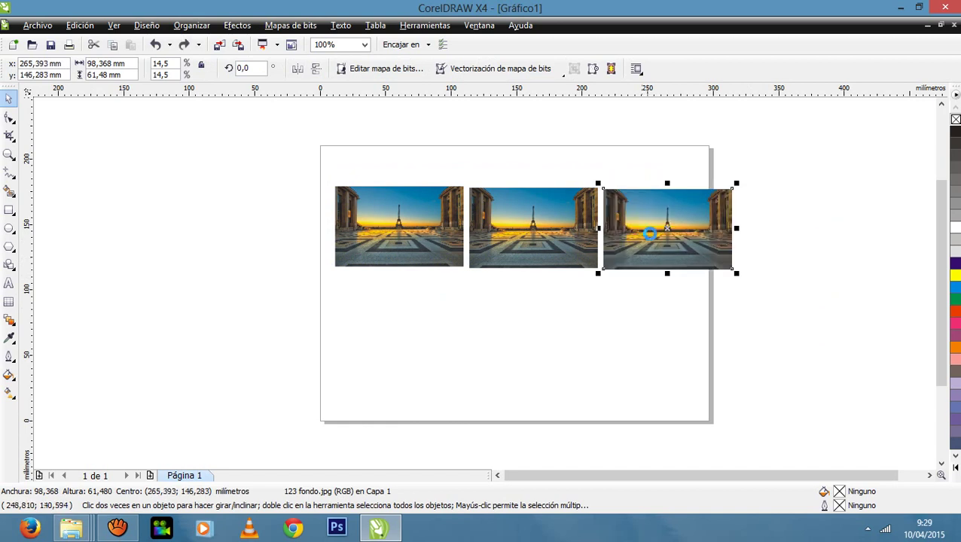
Step: Add horizontal guidelines along the third photo's upper and lower edges, and scale the three photos down together to fit the page width
drag(635, 96, 677, 270)
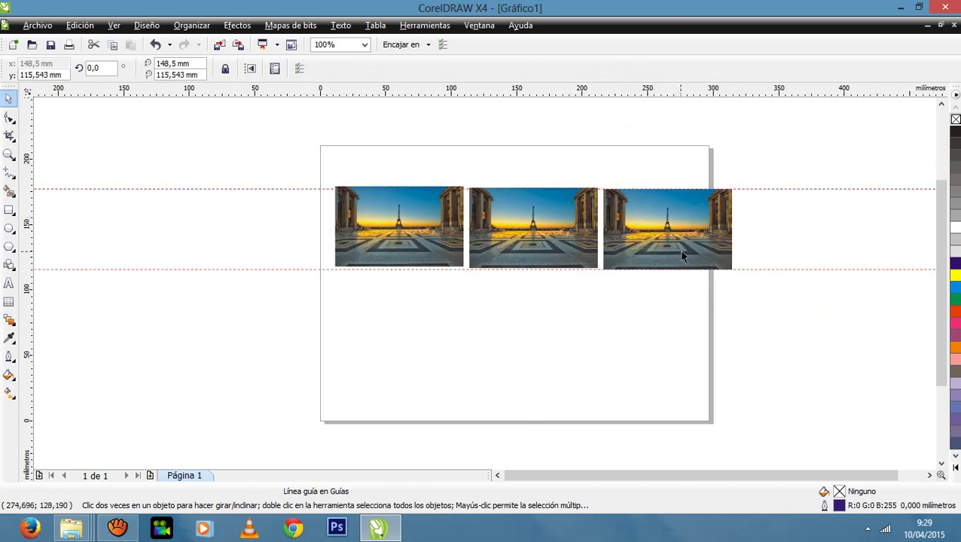
drag(338, 172, 776, 375)
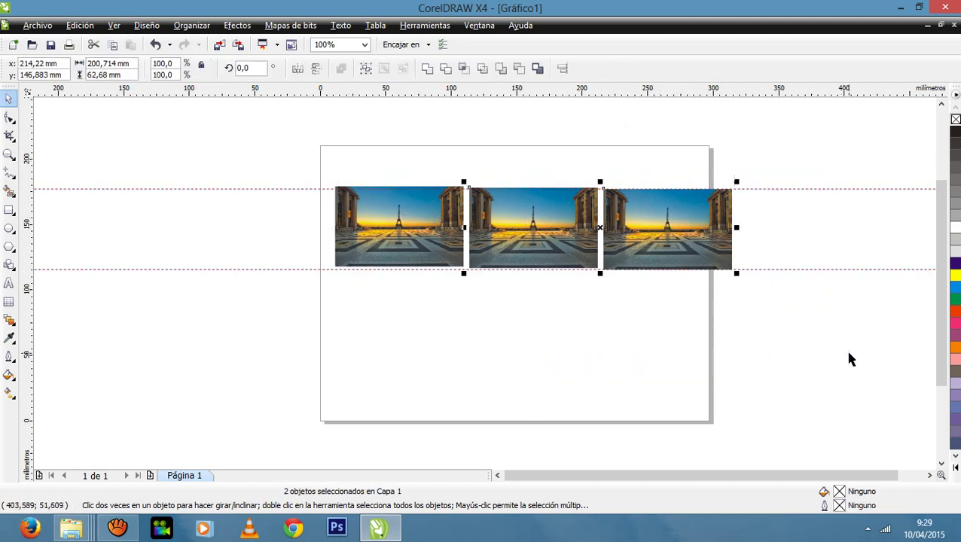
drag(276, 158, 824, 339)
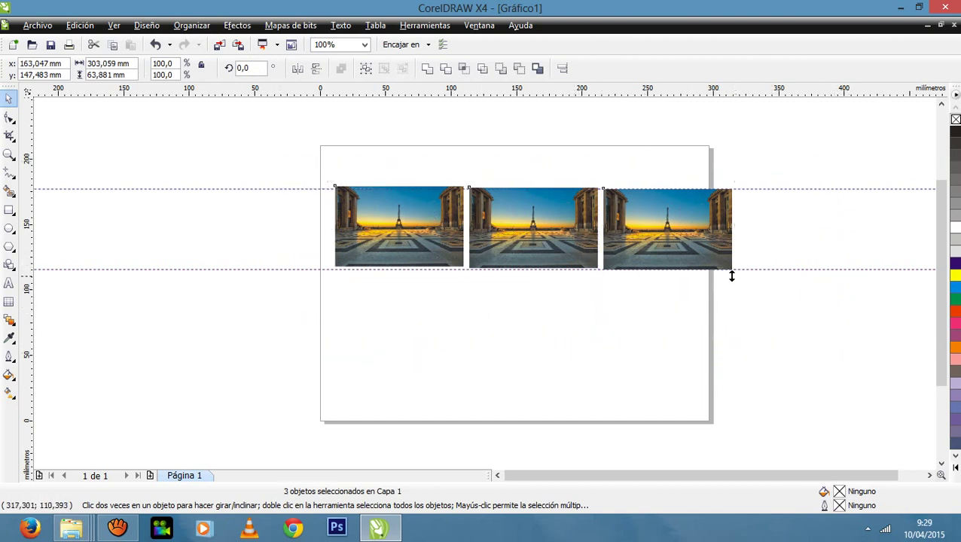
drag(735, 274, 649, 273)
Step: Line up the third photo beside the other two and centre the row between the guidelines, about 249 × 52 mm overall
drag(628, 230, 677, 241)
click(802, 238)
click(781, 249)
drag(289, 164, 693, 308)
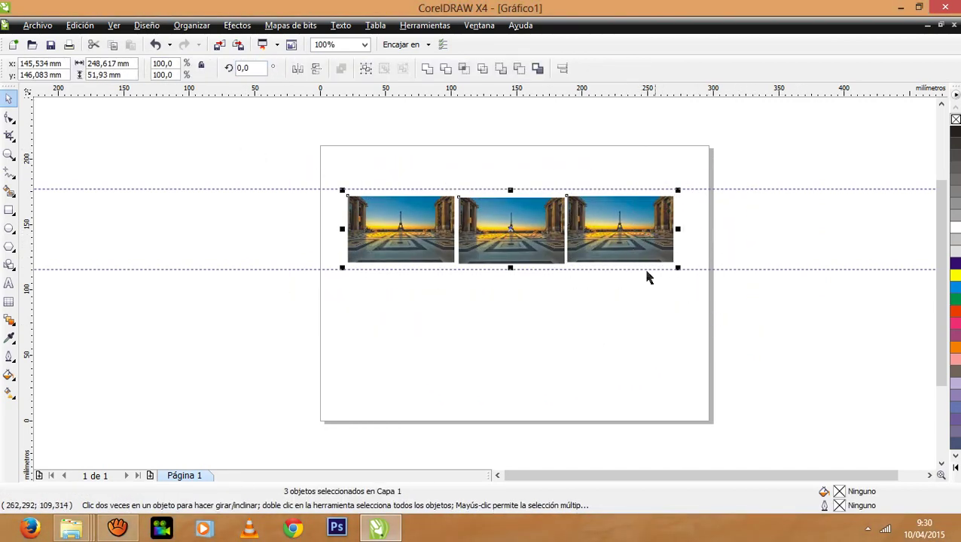
drag(641, 265, 630, 250)
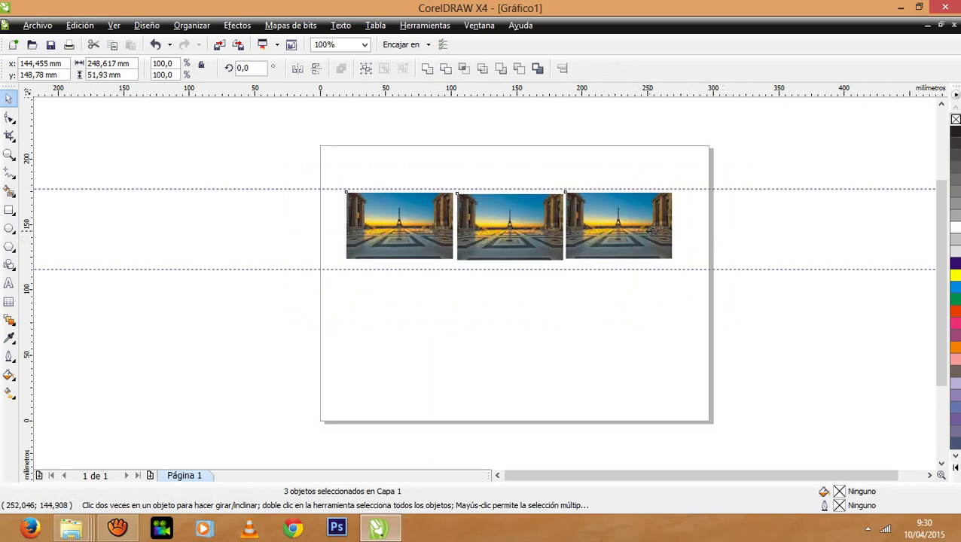
Step: Place the row just under the upper guideline and duplicate it twice downward to make three rows of three photos
drag(651, 231, 652, 227)
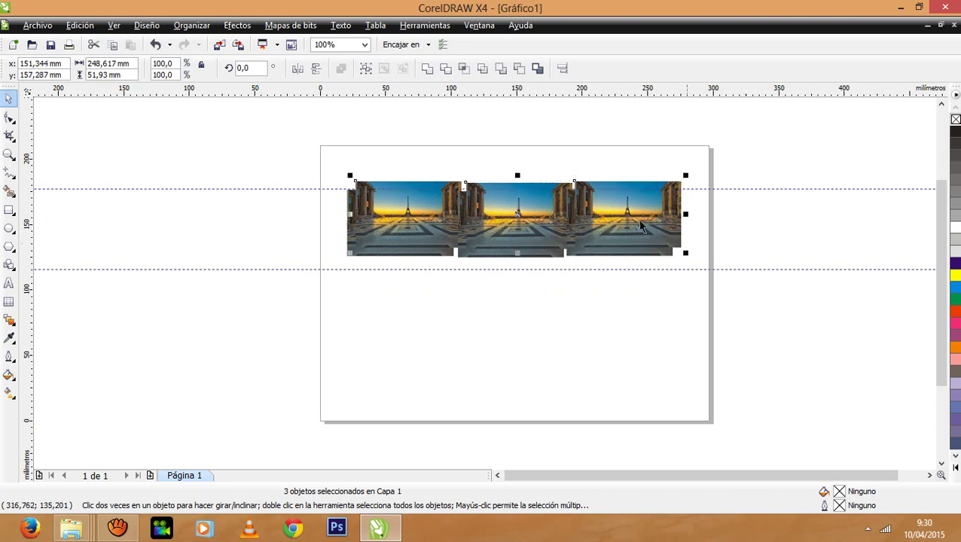
drag(589, 214, 600, 298)
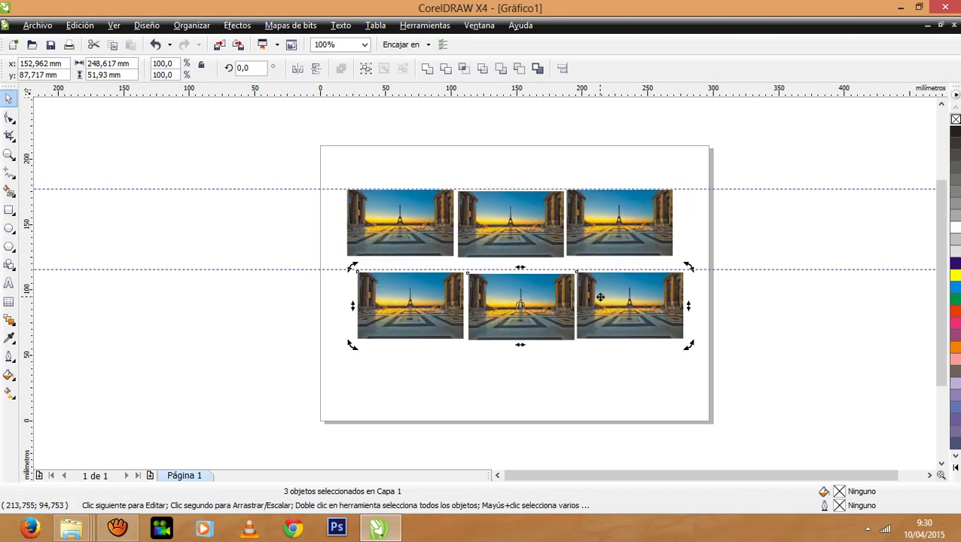
key(ctrl+r)
Step: Scale all nine photos together to 91.1%, about 241 × 163 mm overall, and centre the group on the page
drag(321, 164, 748, 481)
drag(700, 392, 672, 367)
drag(622, 336, 631, 333)
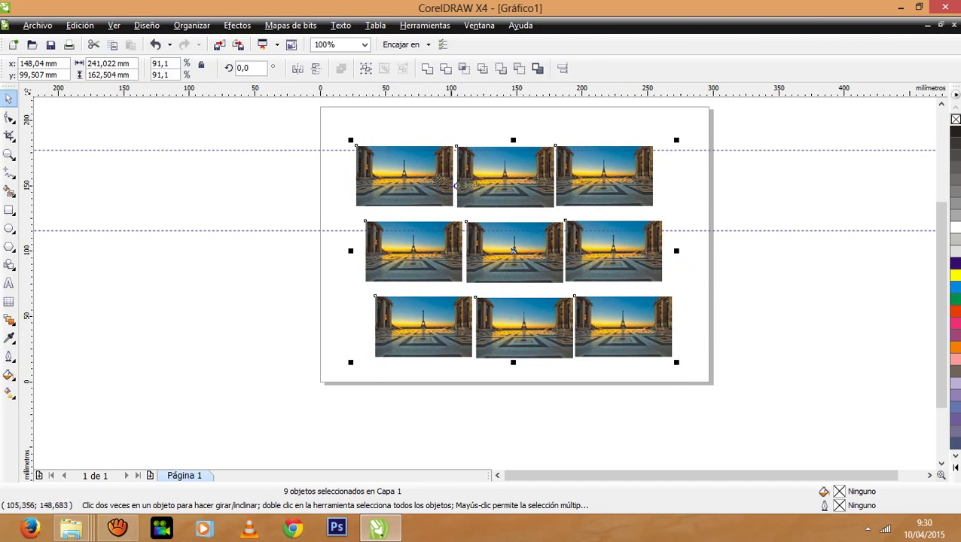
Step: Move the nine photos together slightly so the group's centre sits at about 149, 100 mm, and deselect them
drag(438, 179, 446, 186)
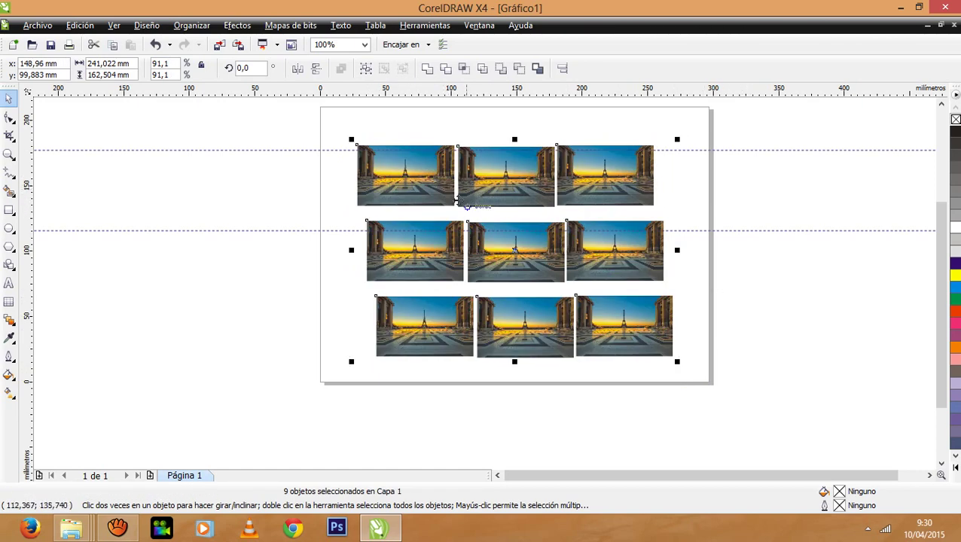
click(500, 125)
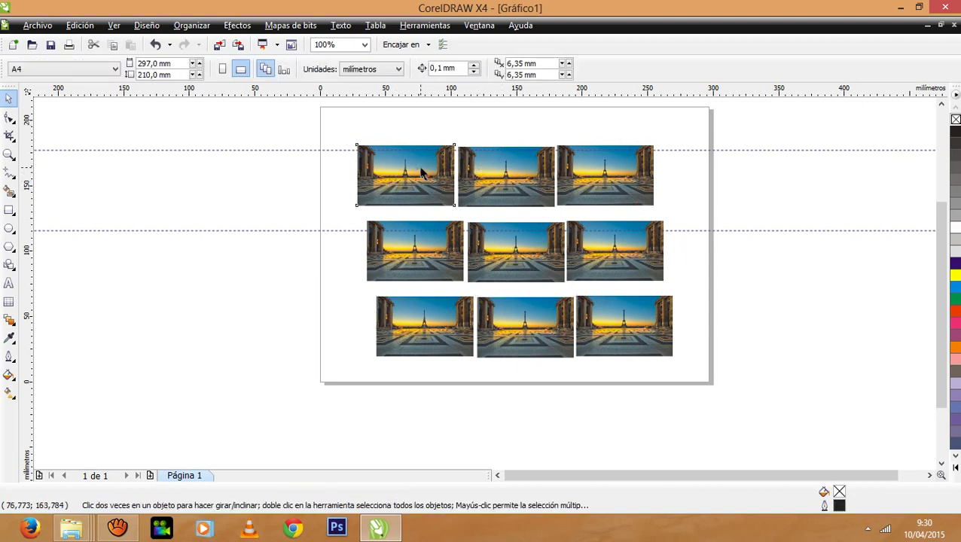
click(420, 172)
click(500, 173)
click(595, 187)
click(426, 238)
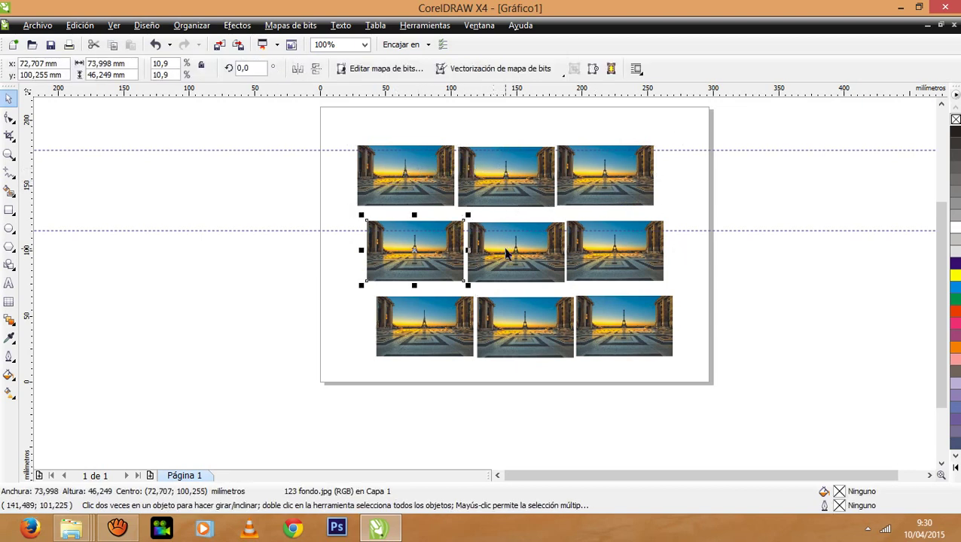
click(506, 255)
click(585, 250)
click(433, 325)
click(504, 326)
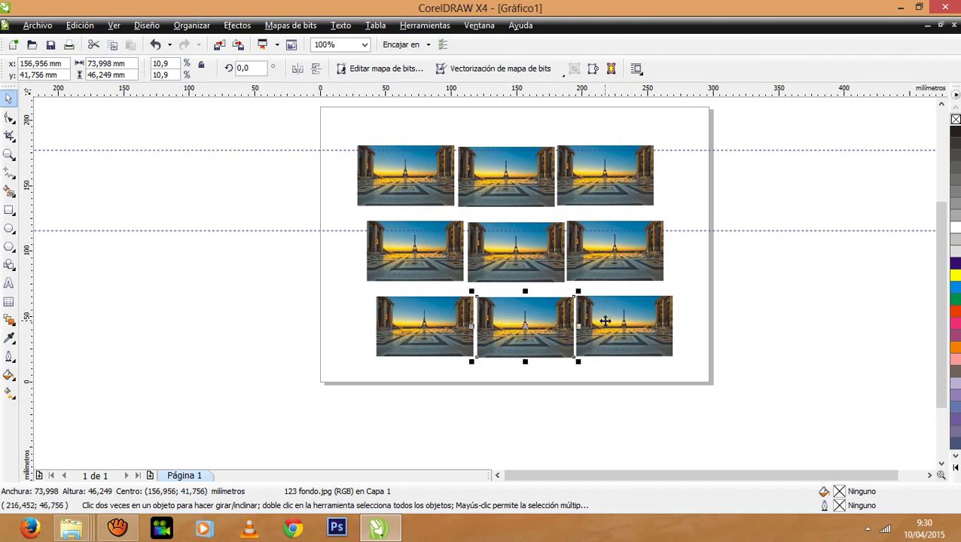
click(604, 321)
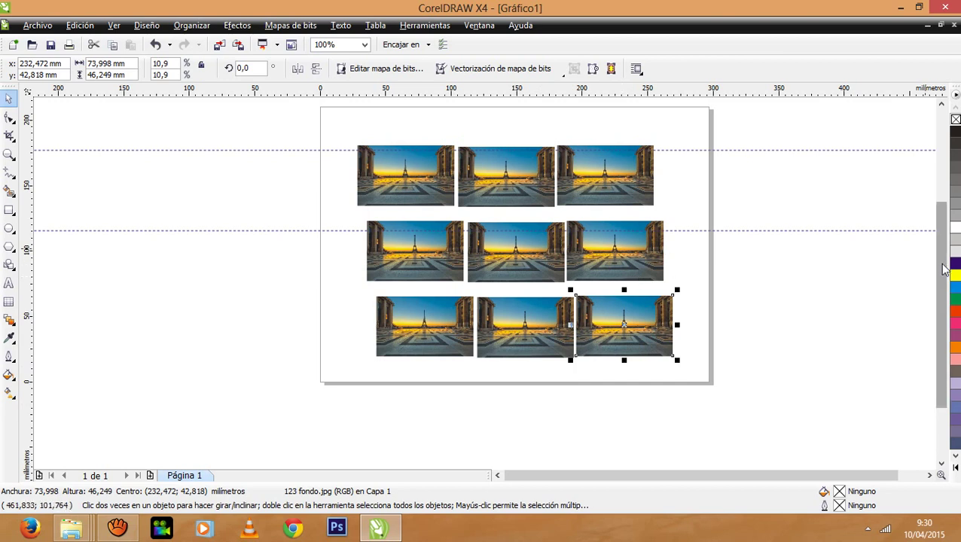
Step: Delete all the photos in the bottom row and the middle row of the grid
scroll(941, 268, up, 1)
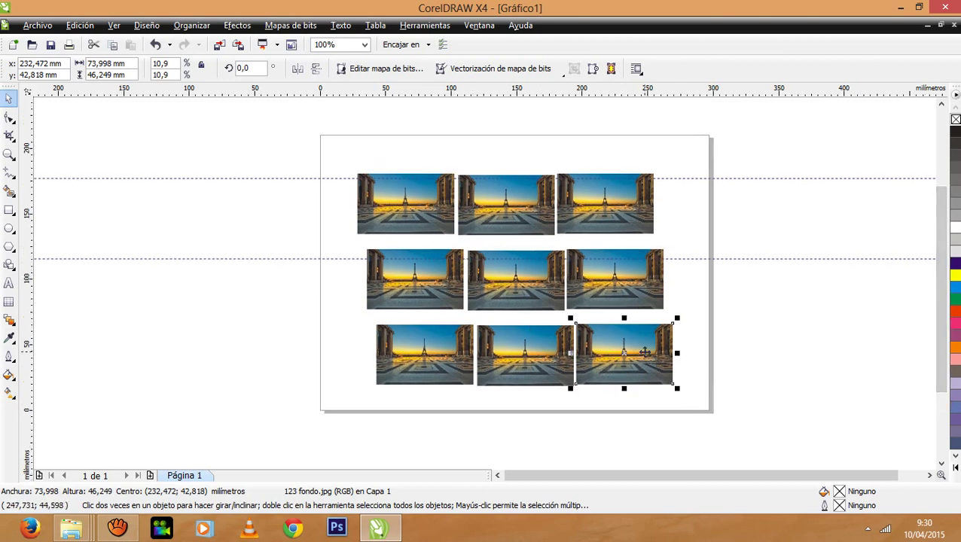
key(Delete)
click(541, 369)
key(Delete)
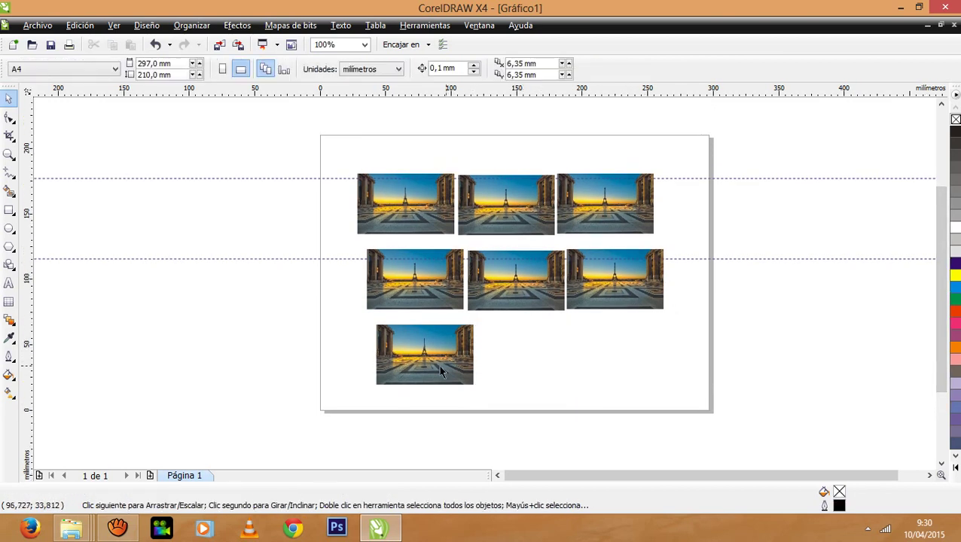
click(435, 369)
key(Delete)
click(597, 280)
click(527, 286)
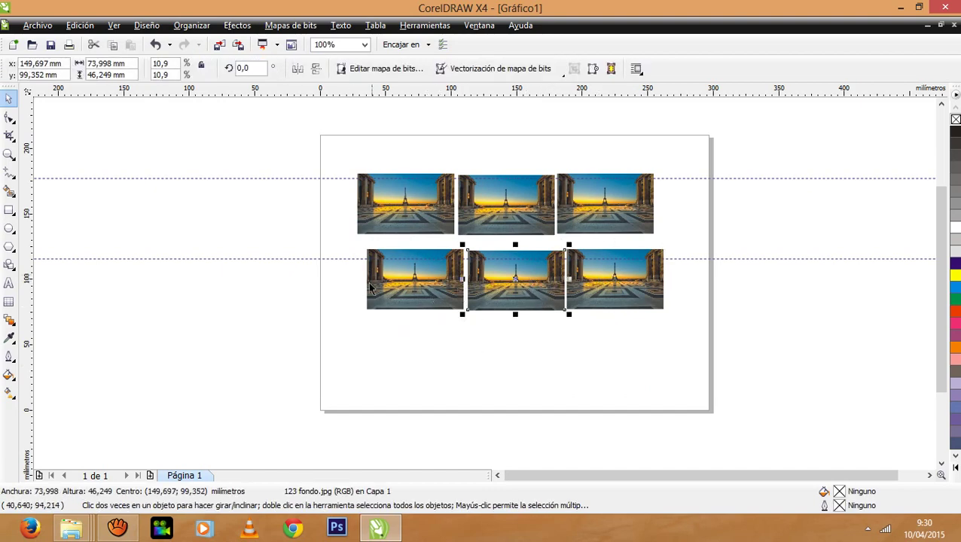
drag(344, 246, 679, 348)
key(Delete)
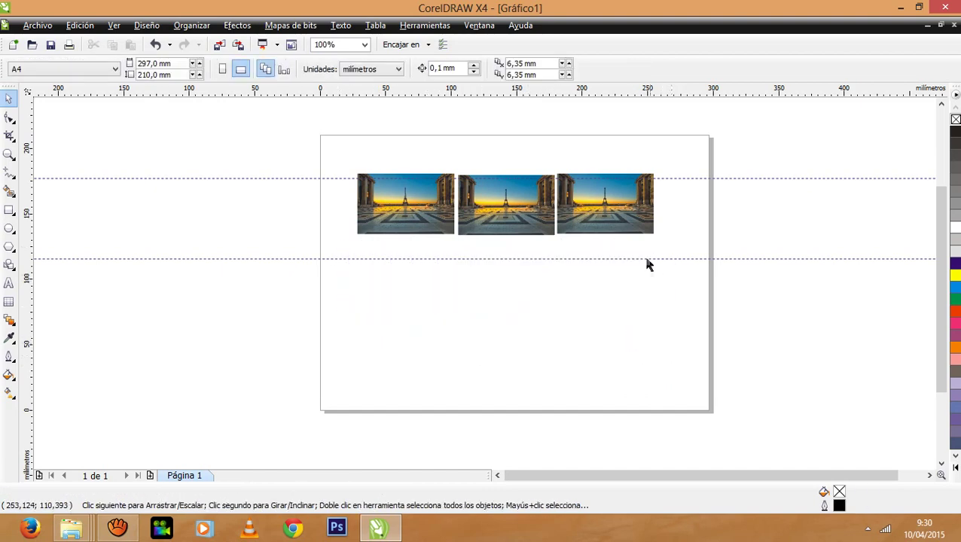
Step: Delete the third and second photos of the top row, keeping only the first one
click(623, 226)
key(Delete)
click(540, 214)
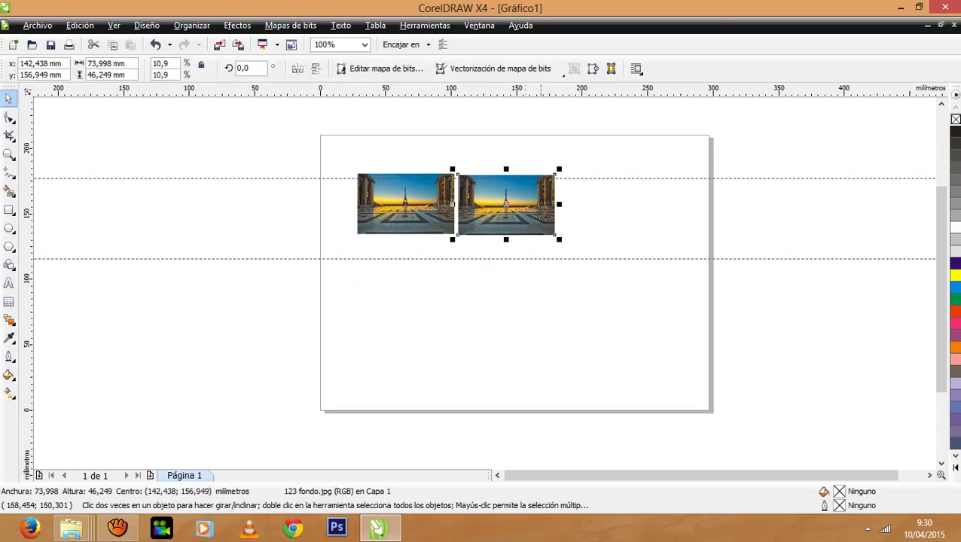
key(Delete)
Step: Enlarge the remaining photo to about 233 × 146 mm near the page centre and move the lower guideline to its lower edge
click(454, 230)
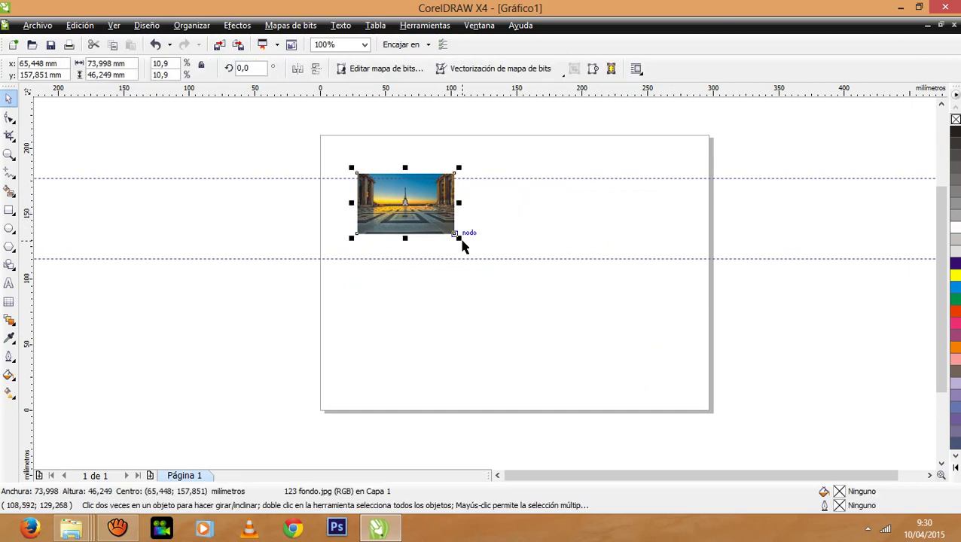
drag(456, 233, 520, 291)
key(Escape)
click(450, 229)
drag(457, 236, 661, 421)
drag(551, 328, 569, 336)
click(786, 335)
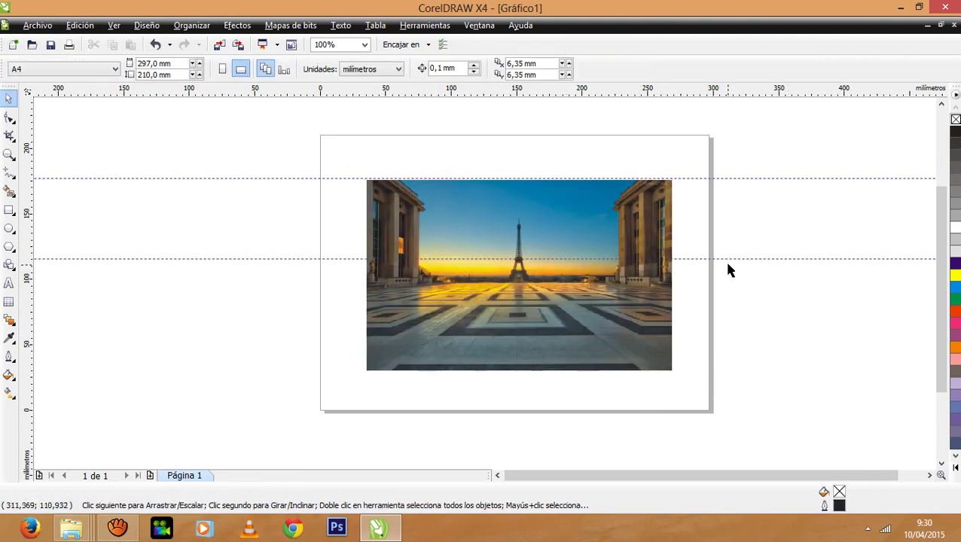
drag(728, 259, 751, 371)
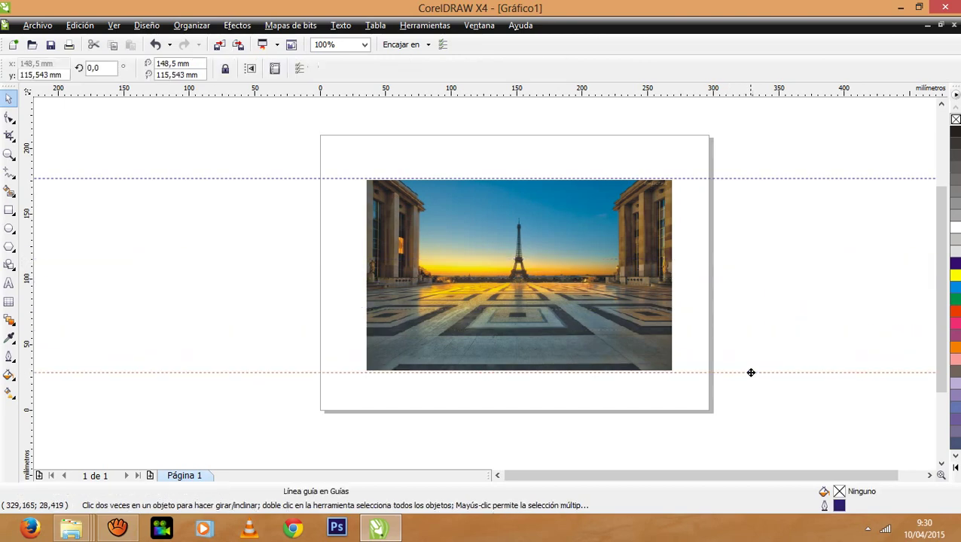
Step: Open the 3D effect Plegado de esquina (page curl) for the enlarged photo
click(593, 309)
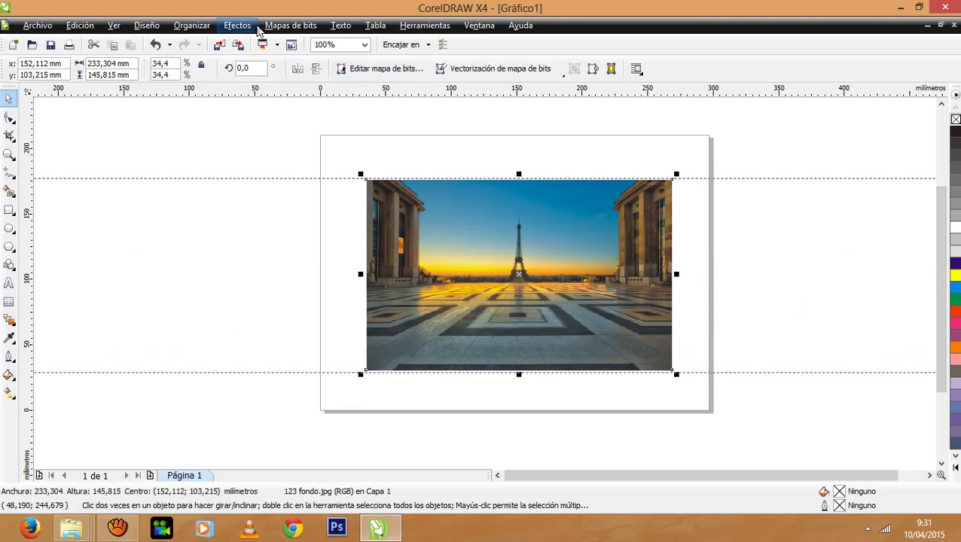
click(275, 27)
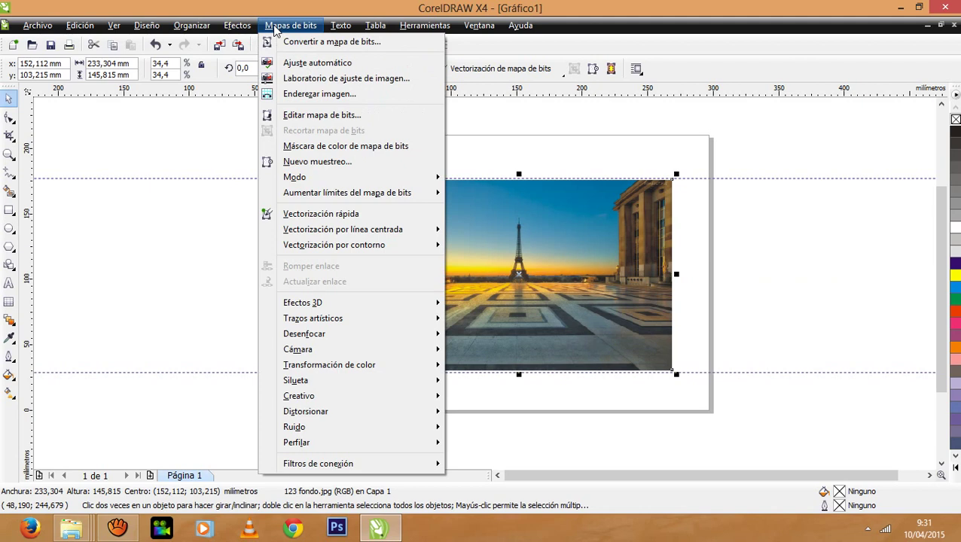
mouse_move(366, 306)
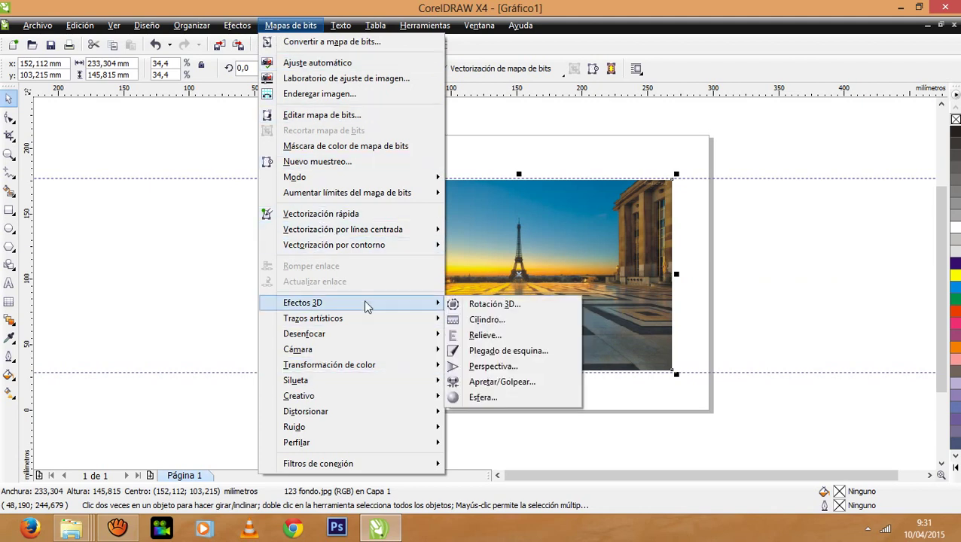
click(514, 355)
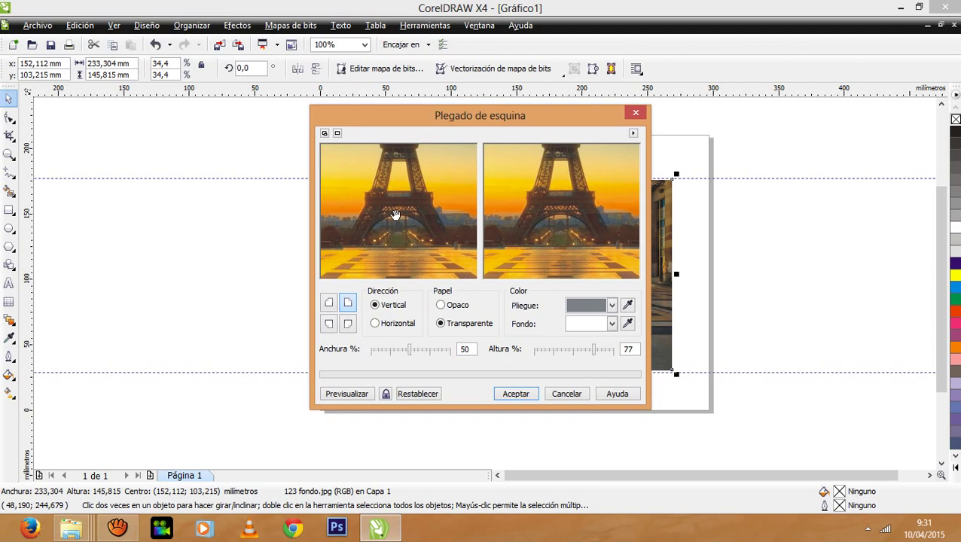
Step: Examine the photo in the effect's preview at several magnifications and positions, ending with the whole image framed
right_click(393, 212)
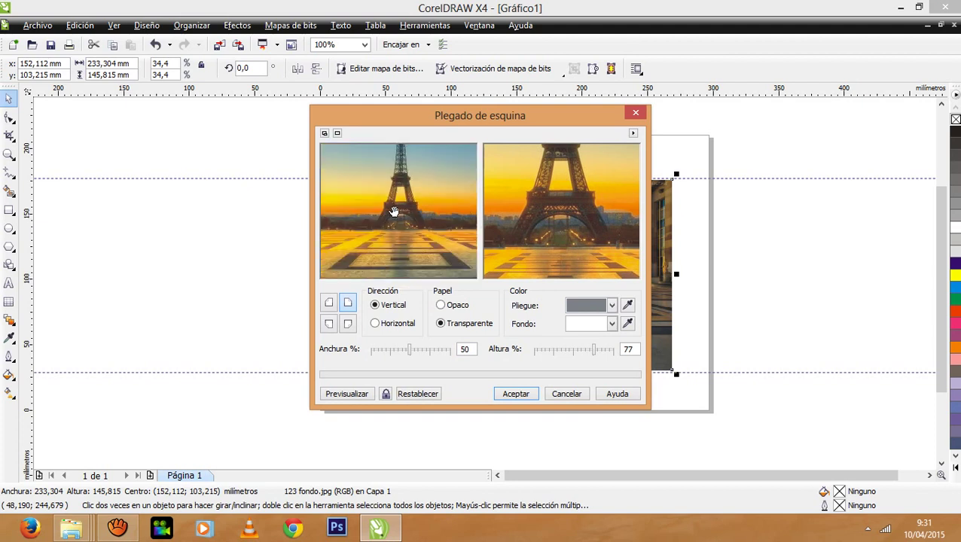
right_click(393, 213)
right_click(393, 212)
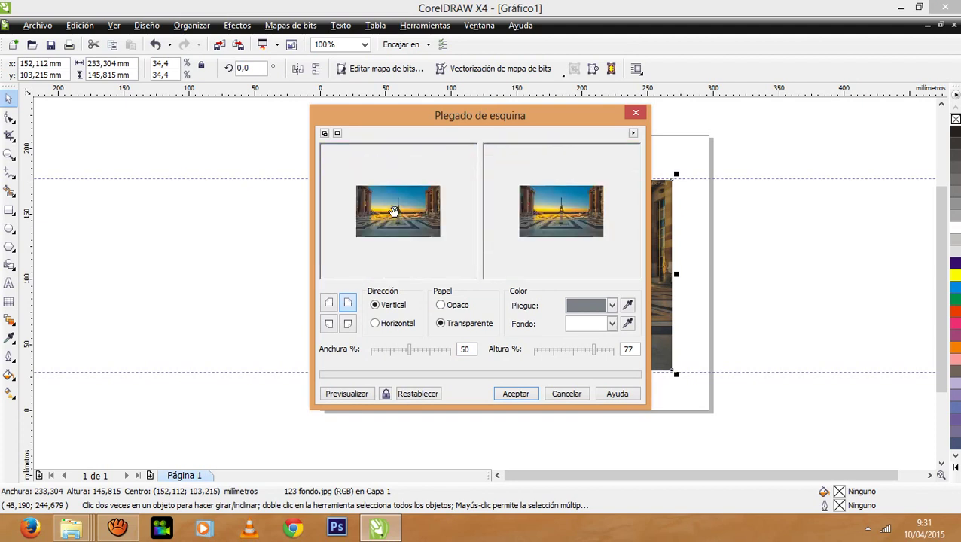
click(393, 213)
click(393, 212)
click(393, 212)
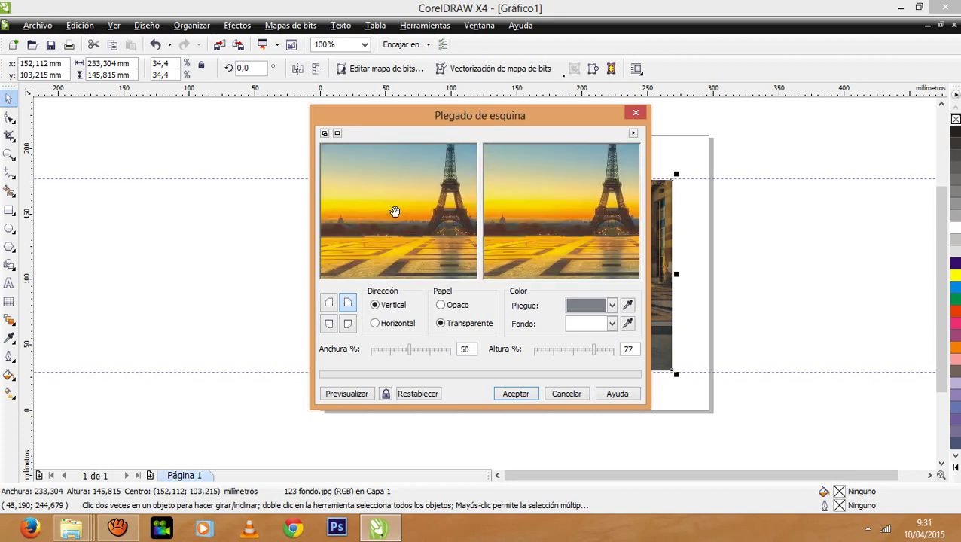
click(394, 212)
drag(393, 212, 403, 230)
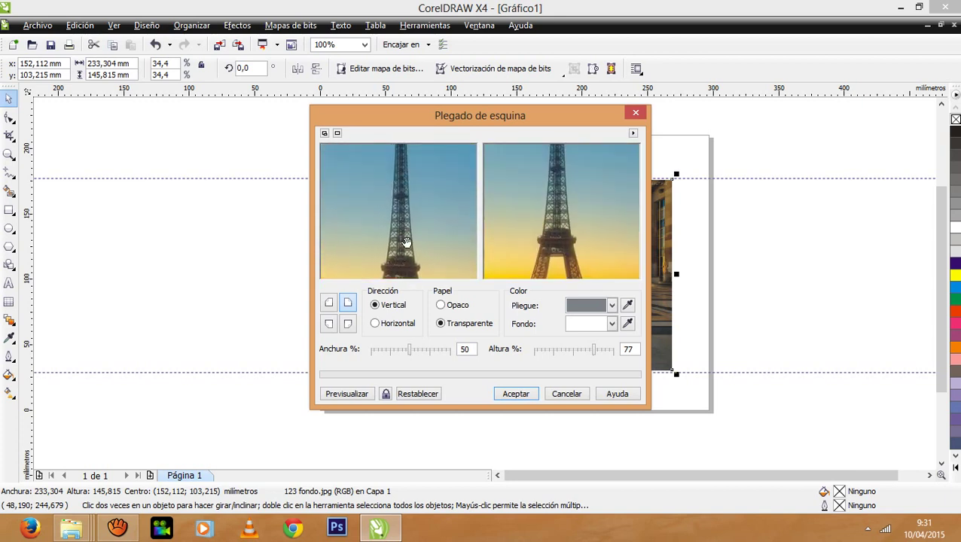
drag(405, 188, 379, 156)
click(399, 214)
click(399, 217)
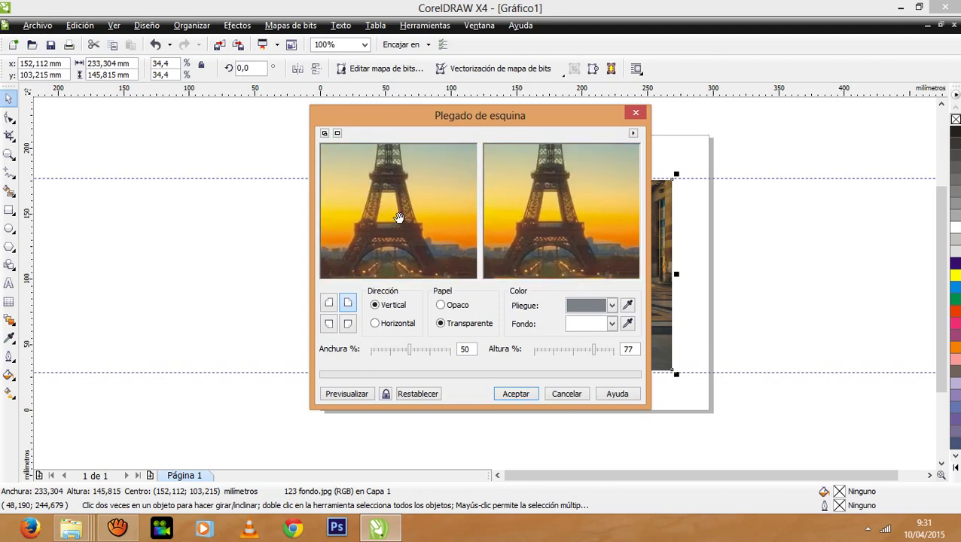
click(401, 212)
click(403, 216)
click(403, 215)
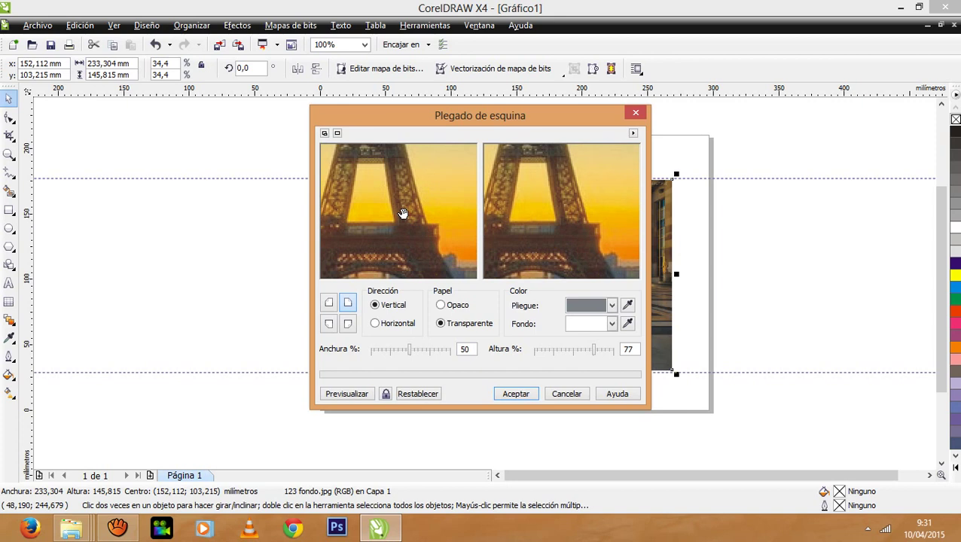
right_click(405, 214)
drag(399, 215, 409, 217)
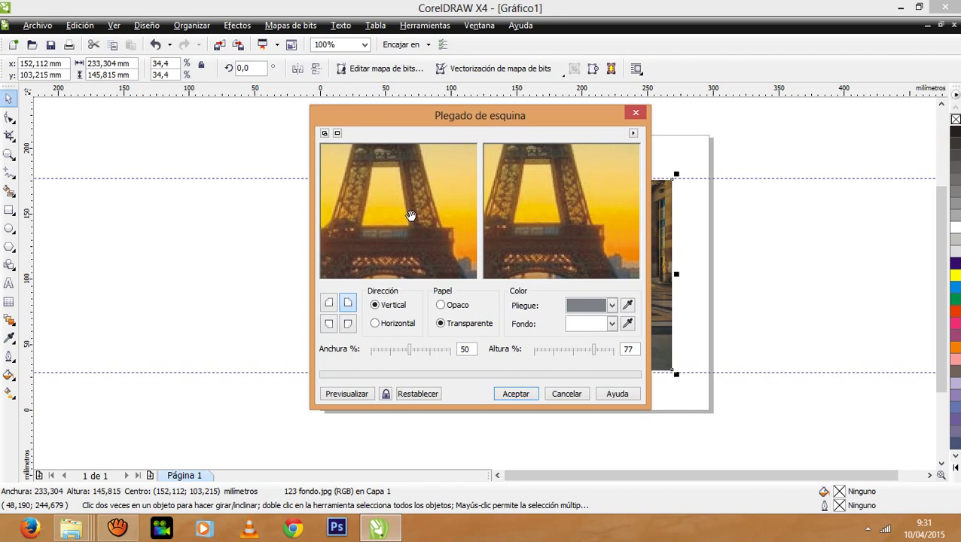
right_click(409, 217)
right_click(410, 216)
right_click(411, 216)
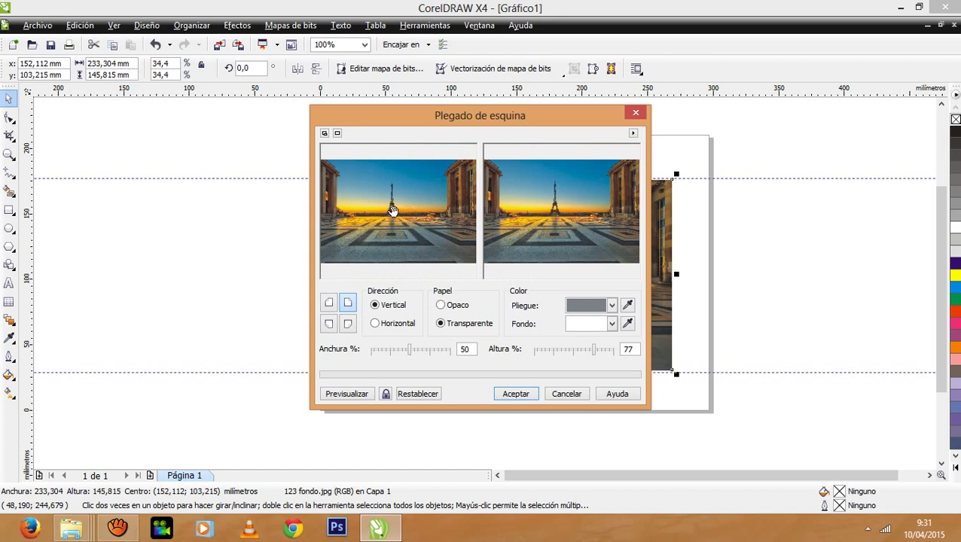
drag(392, 210, 399, 210)
right_click(396, 213)
click(398, 212)
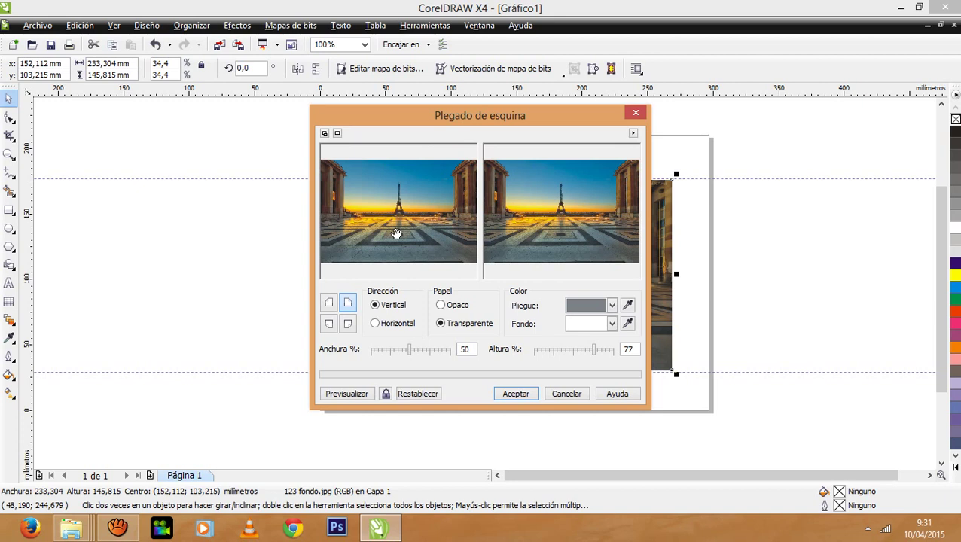
Step: Preview the page curl on the photo's lower-right, upper-left, upper-right and lower-left corners in turn
click(348, 325)
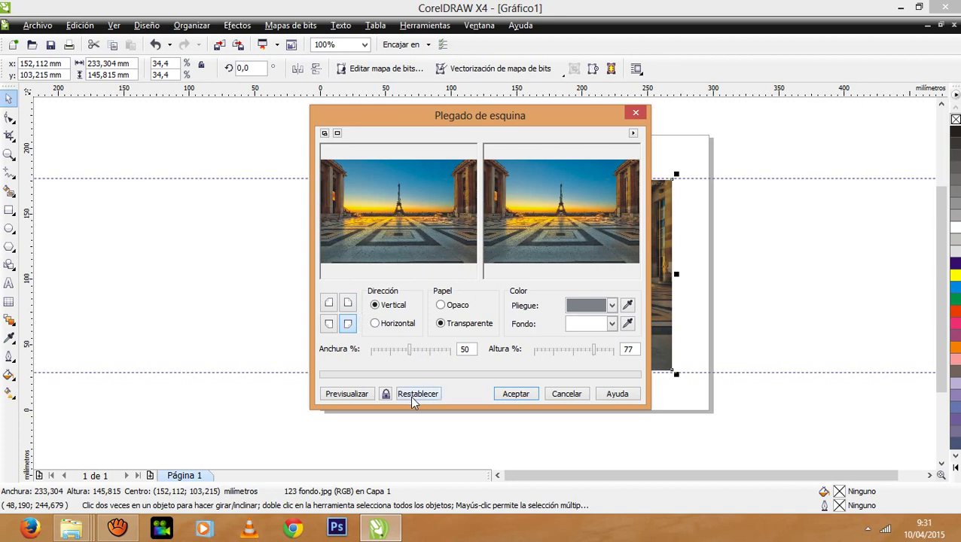
click(348, 399)
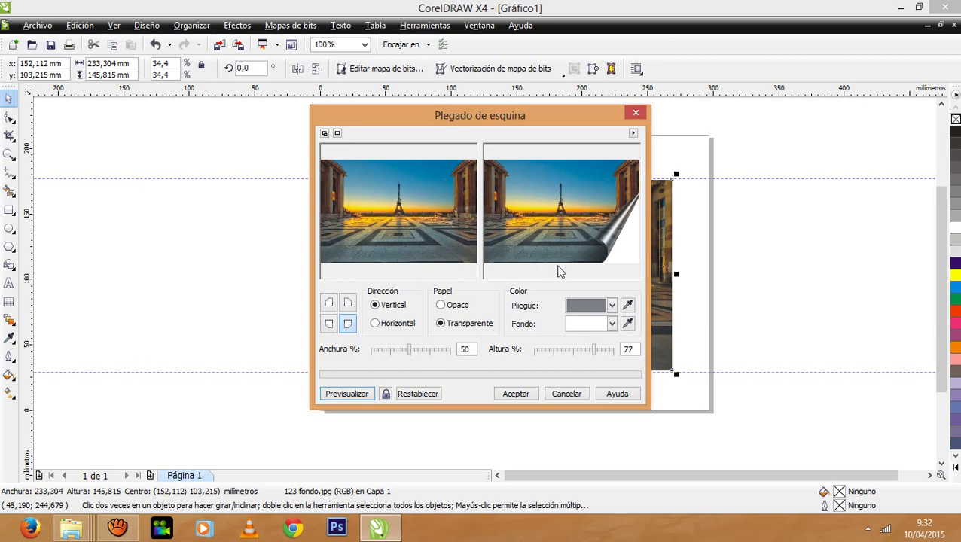
click(329, 303)
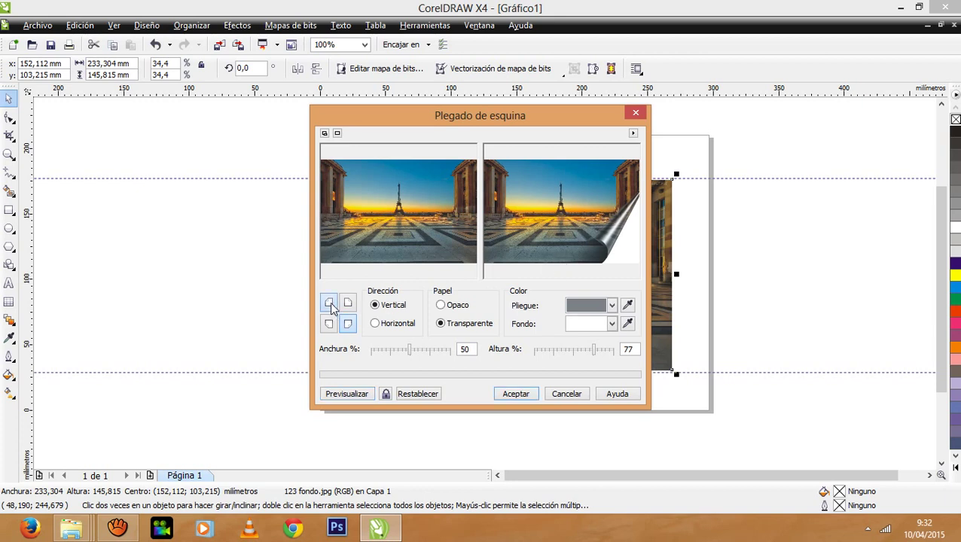
click(359, 398)
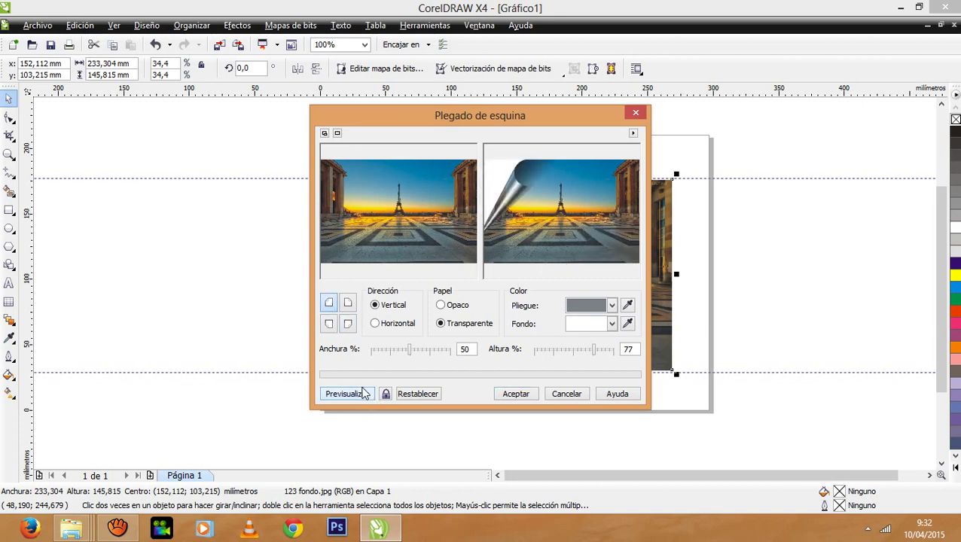
click(346, 303)
click(350, 394)
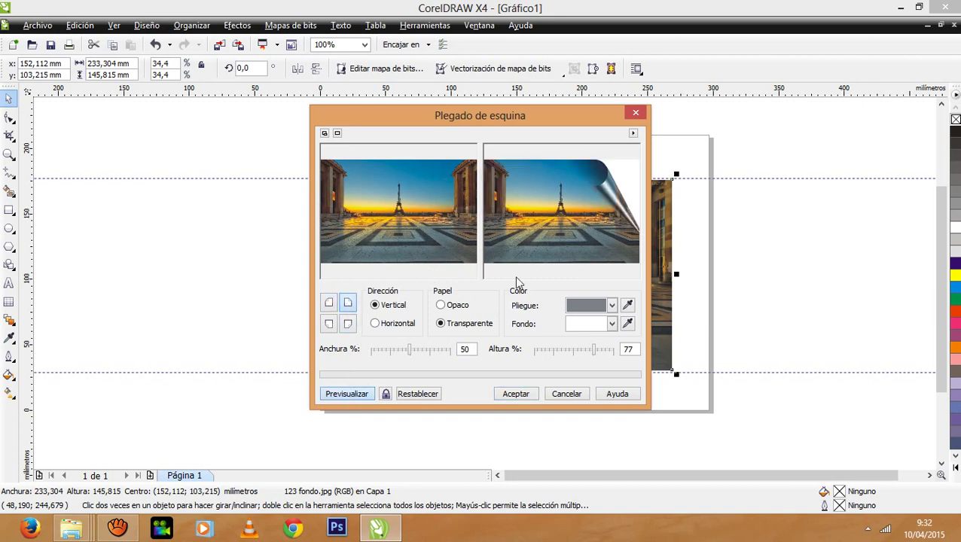
click(328, 323)
click(352, 398)
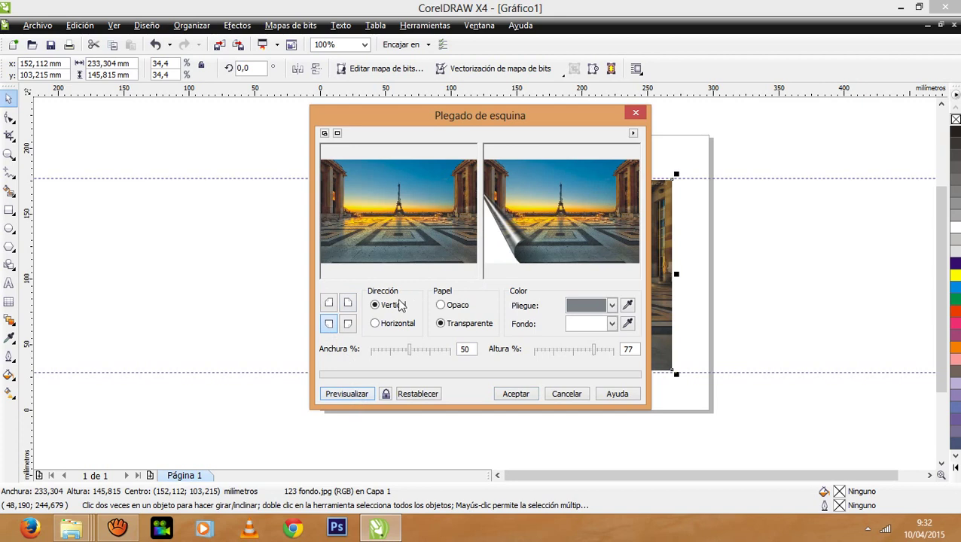
Step: Preview the page curl on the photo's lower-right corner at 50% width and again at 83% width
click(349, 323)
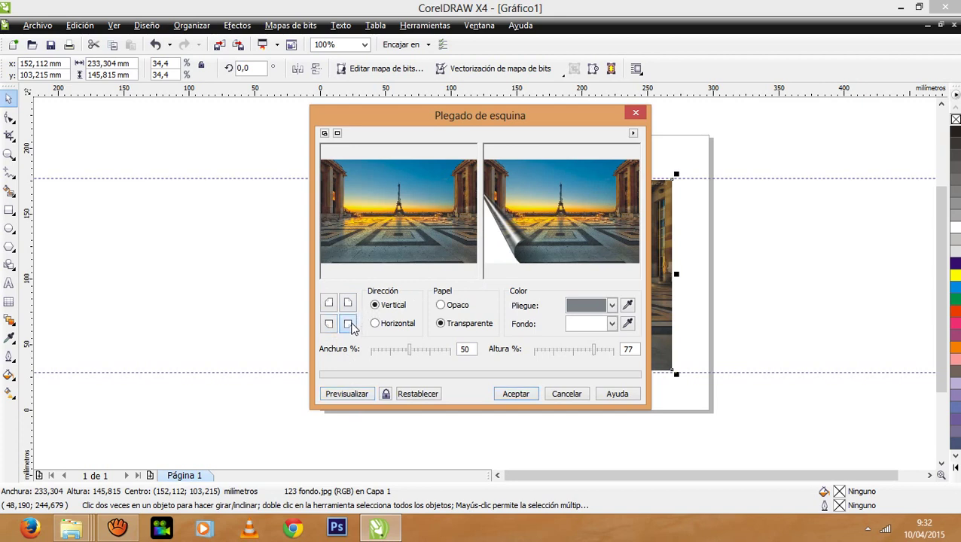
click(357, 392)
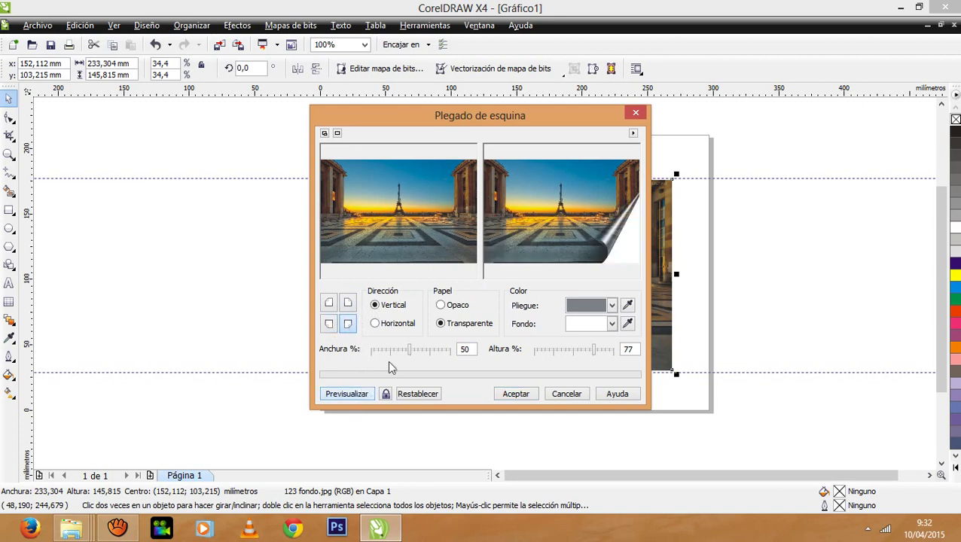
drag(415, 350, 439, 358)
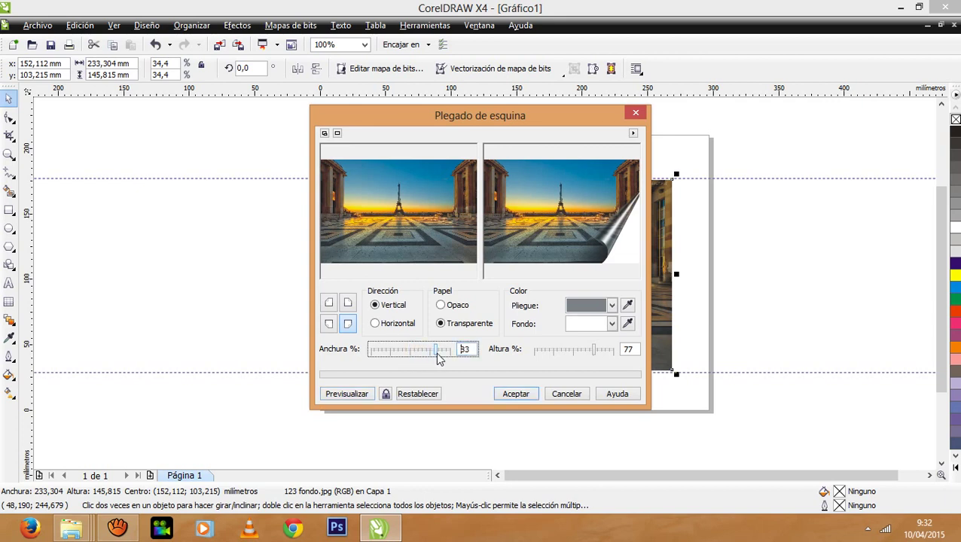
click(359, 394)
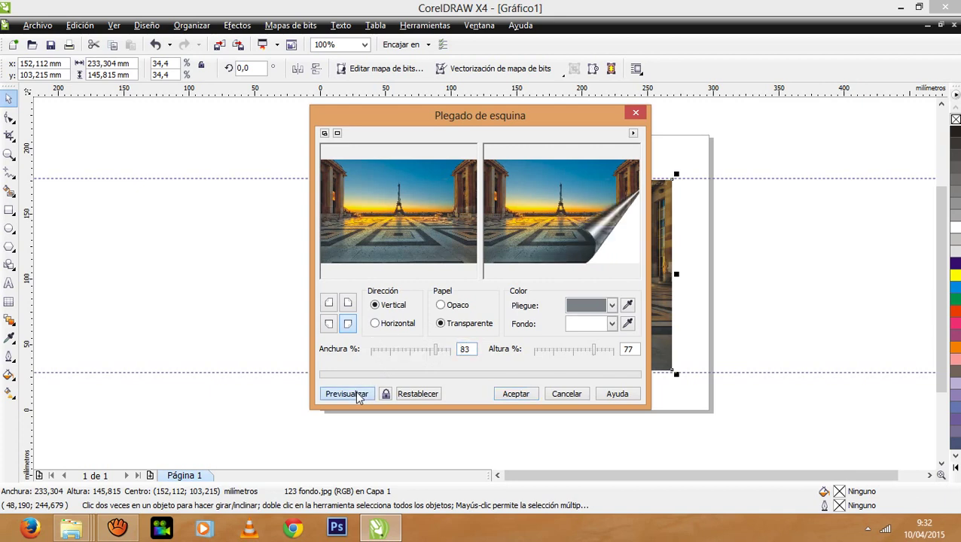
Step: Preview the lower-right page curl with its width at 11% and with its width at 100%
click(443, 354)
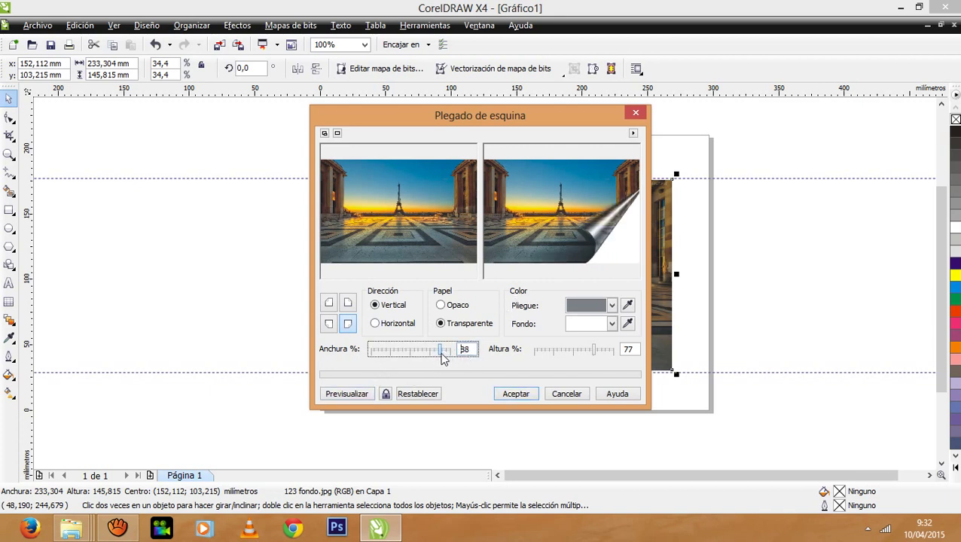
drag(444, 354, 377, 363)
click(360, 394)
click(345, 393)
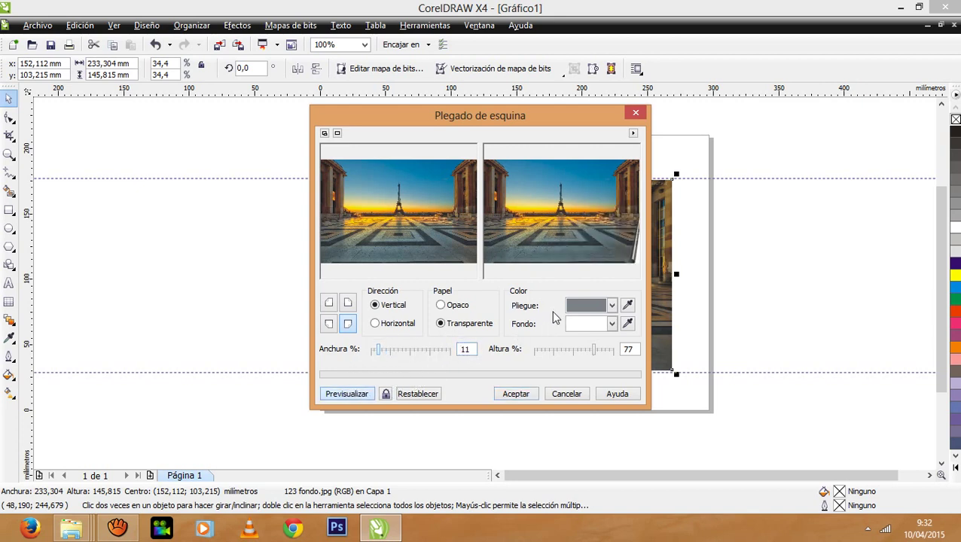
click(382, 353)
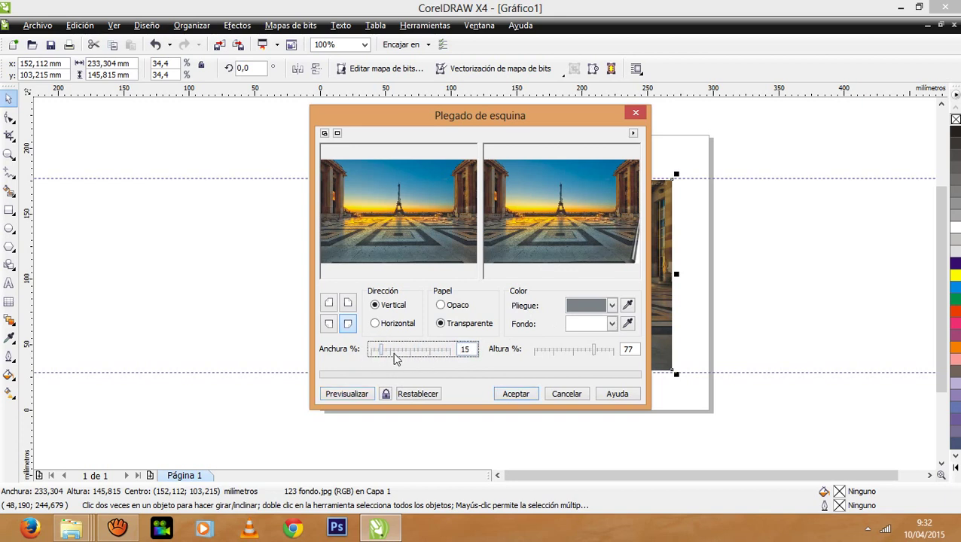
drag(385, 357, 452, 352)
click(366, 398)
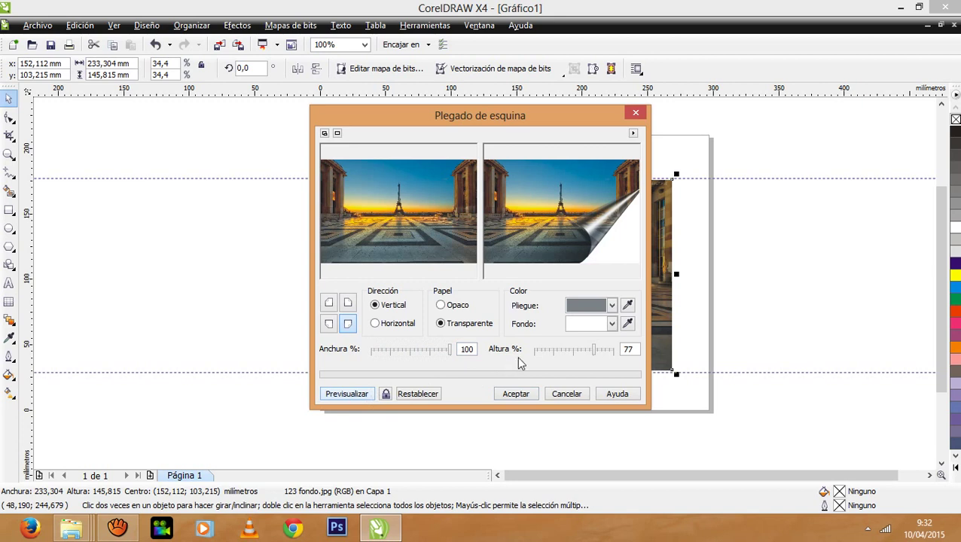
Step: Preview the lower-right page curl with its height at 27%, 100% and 81% in turn
drag(599, 352, 557, 352)
click(344, 394)
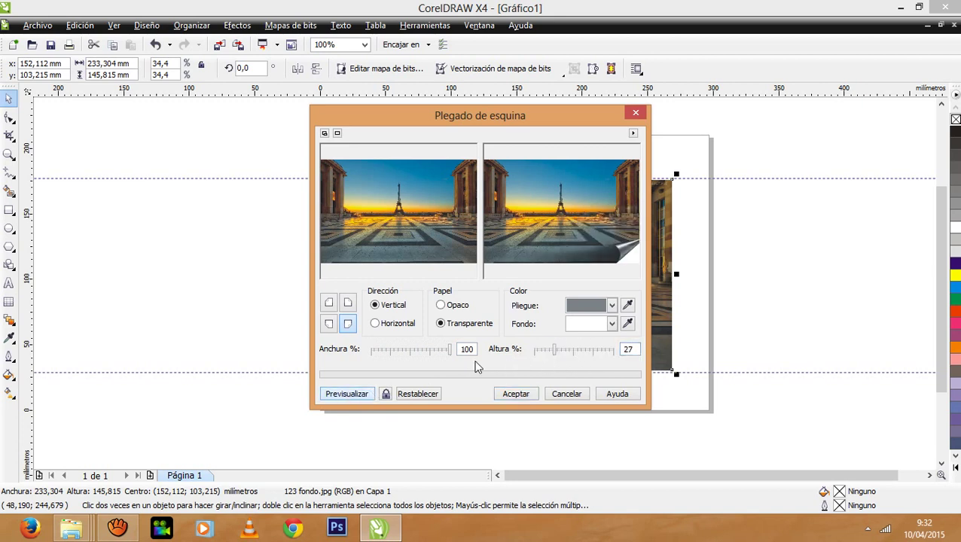
drag(556, 351, 625, 359)
click(354, 396)
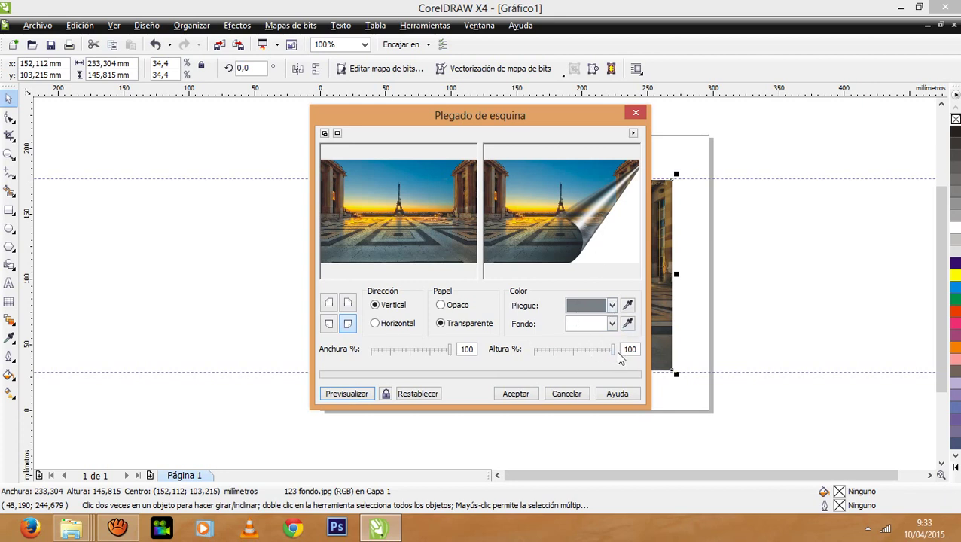
drag(613, 350, 595, 351)
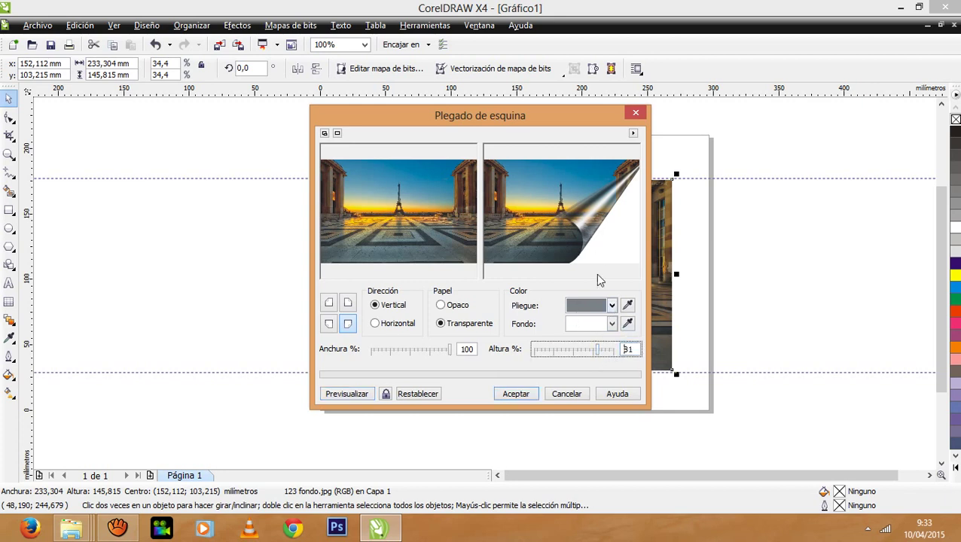
click(368, 394)
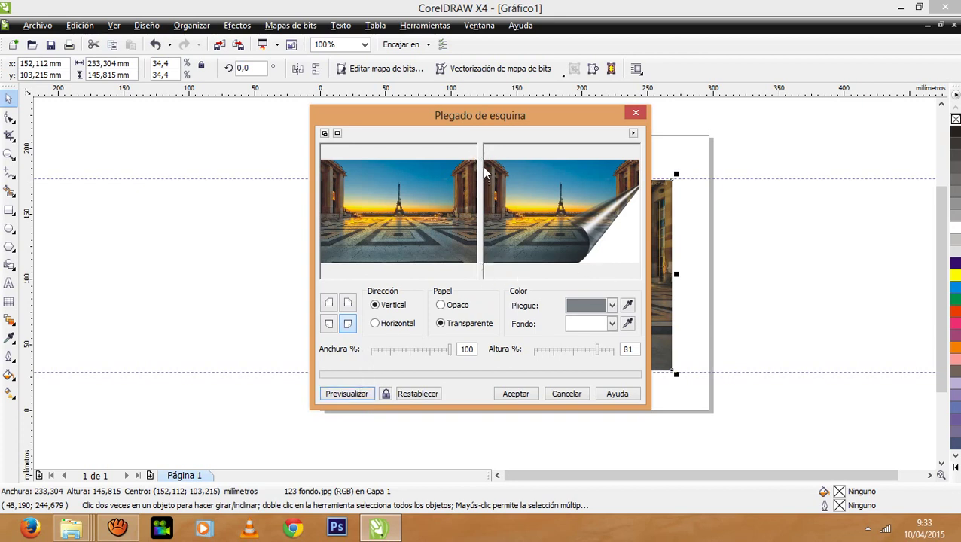
Step: Move the Plegado de esquina dialog aside to uncover part of the photo and turn on automatic preview
drag(486, 120, 539, 122)
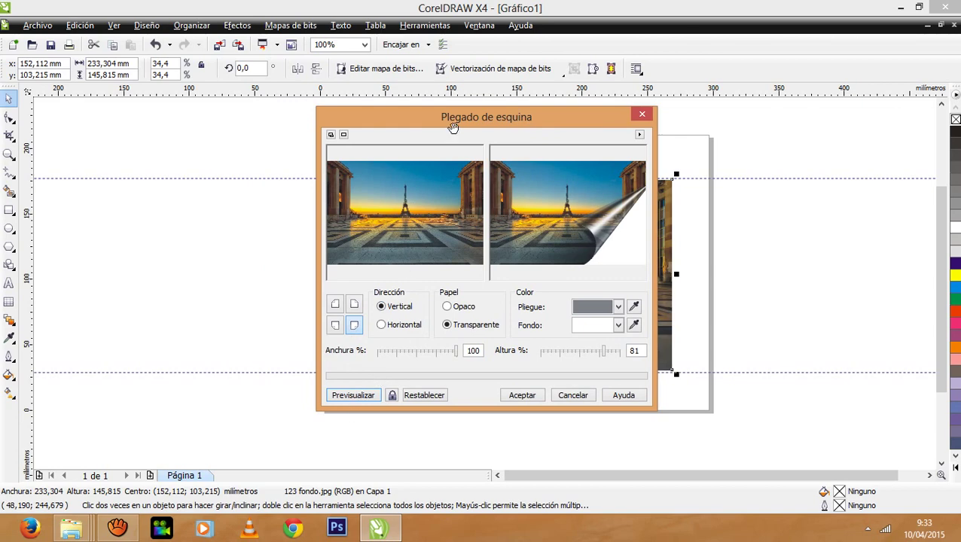
drag(452, 125, 336, 130)
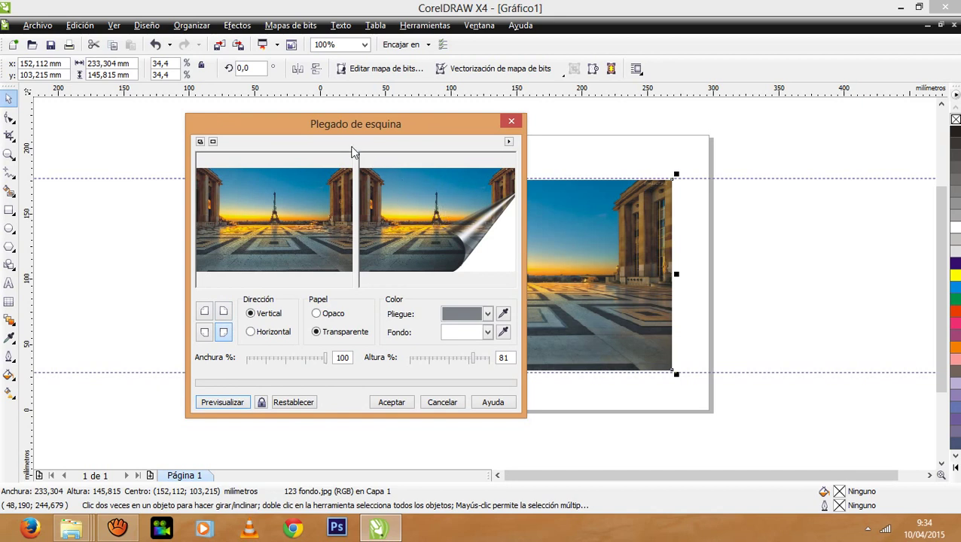
click(261, 403)
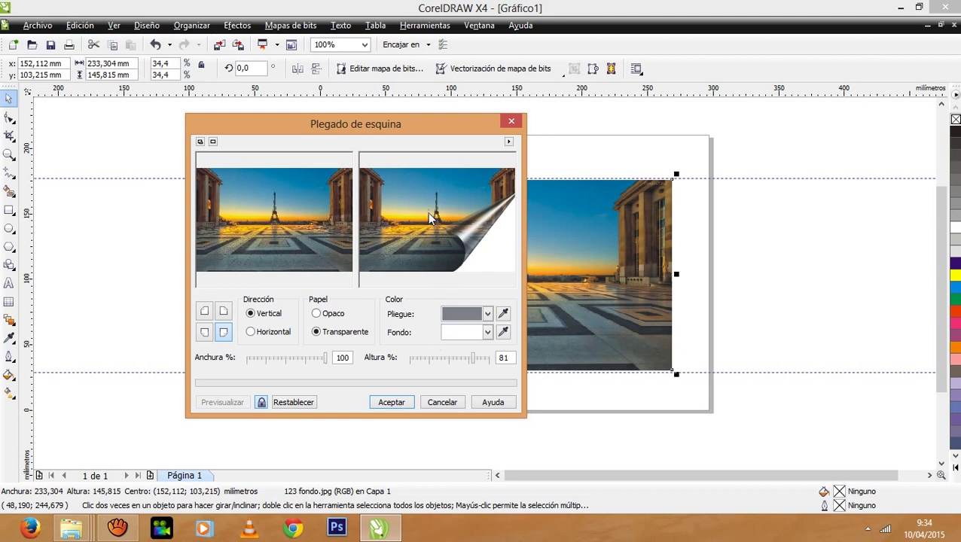
Step: Try curl heights of 49% and 89% and curl widths of 53%, 3%, 90% and 99% with automatic preview
click(449, 359)
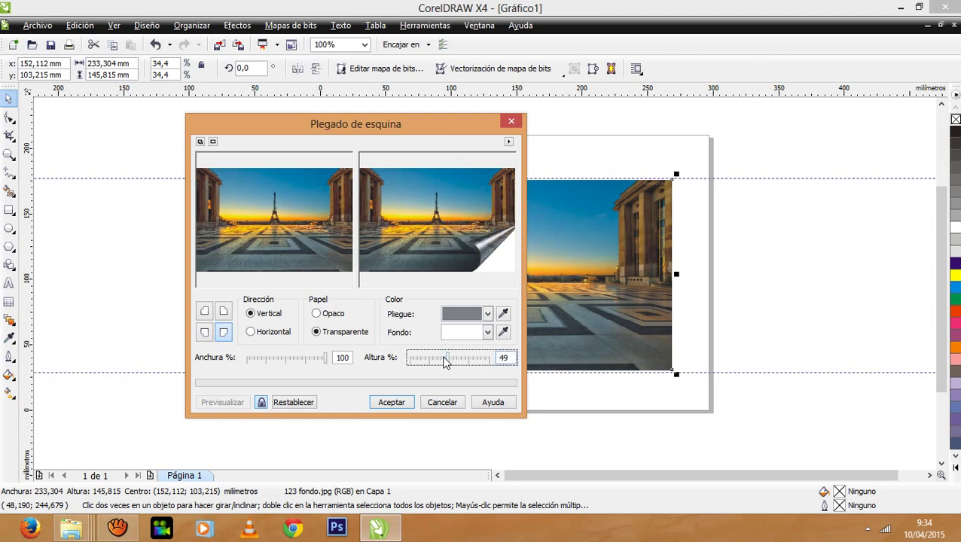
click(479, 359)
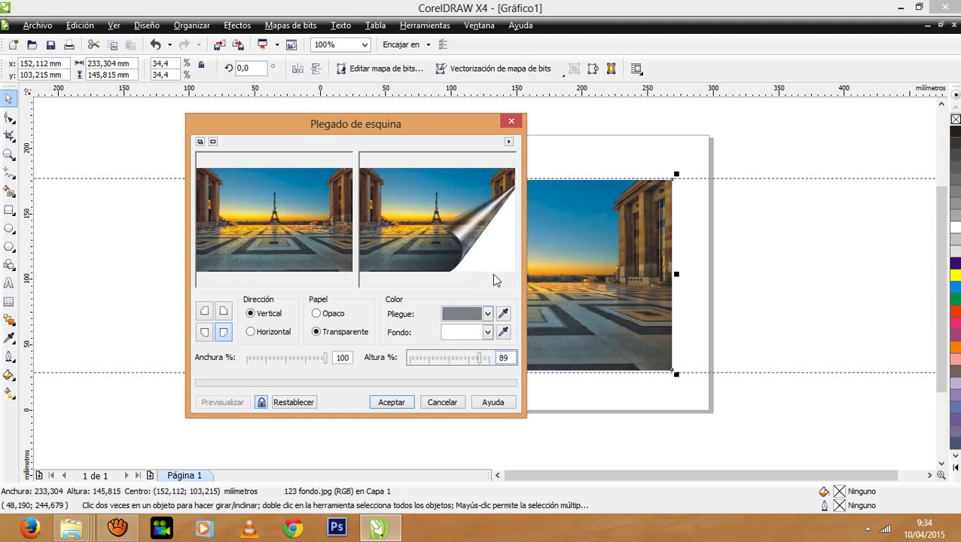
click(288, 359)
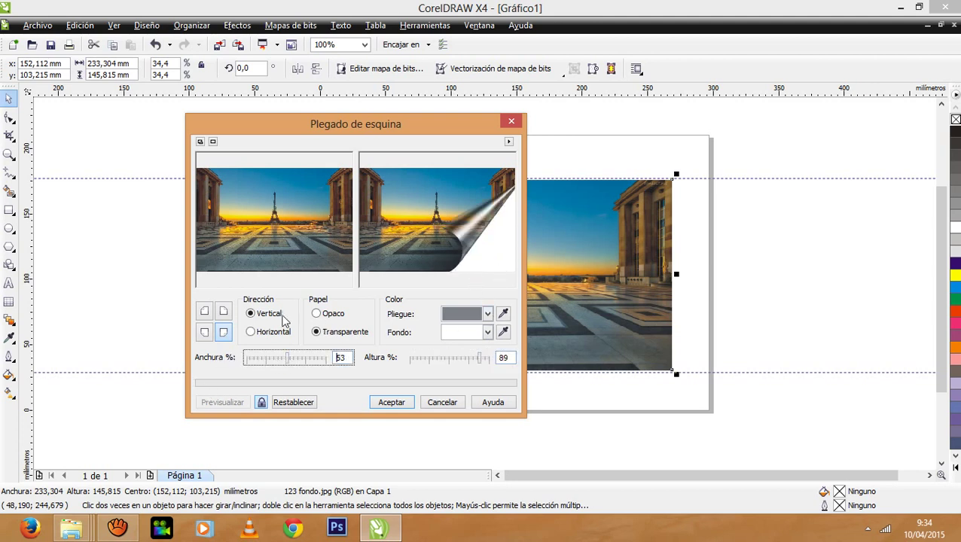
click(250, 359)
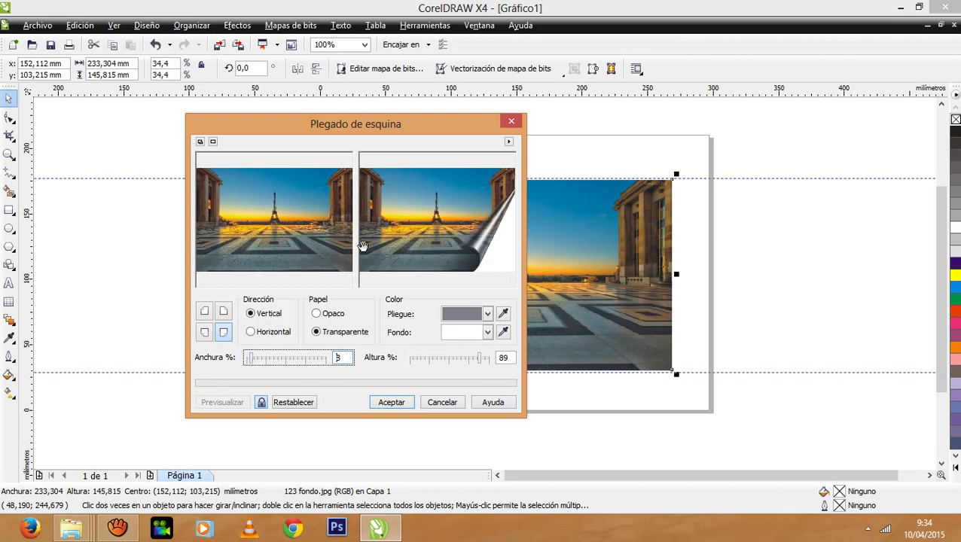
click(320, 359)
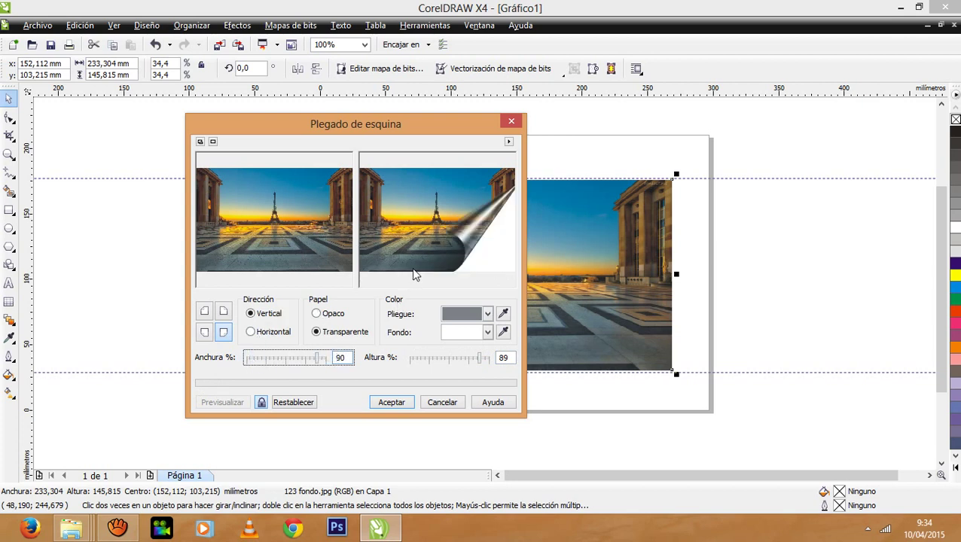
click(328, 360)
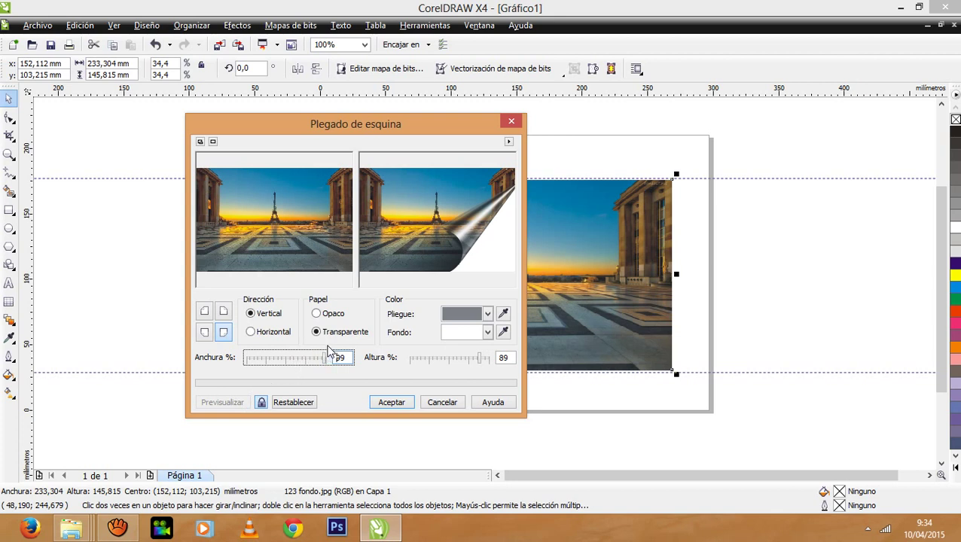
Step: Compare opaque and transparent paper for the page curl, ending on Opaco
click(334, 315)
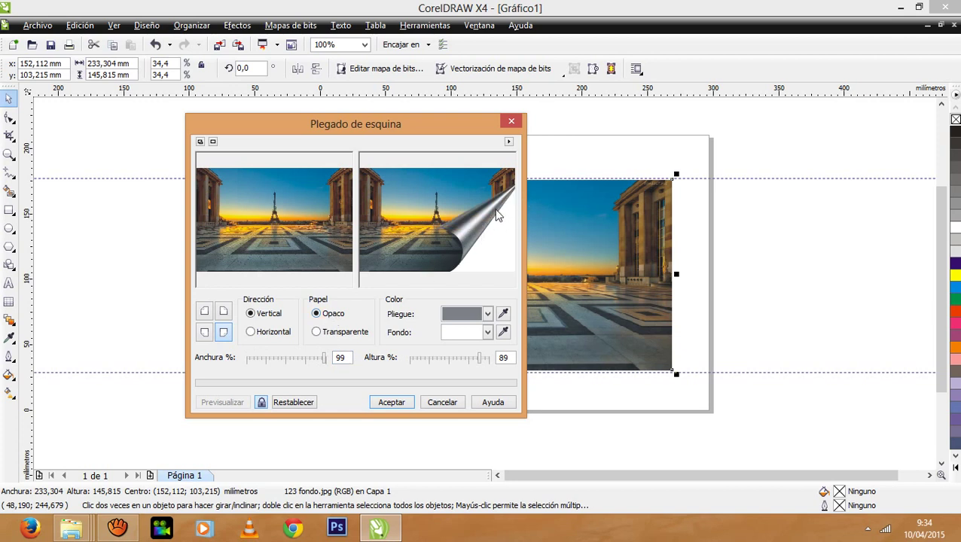
click(340, 337)
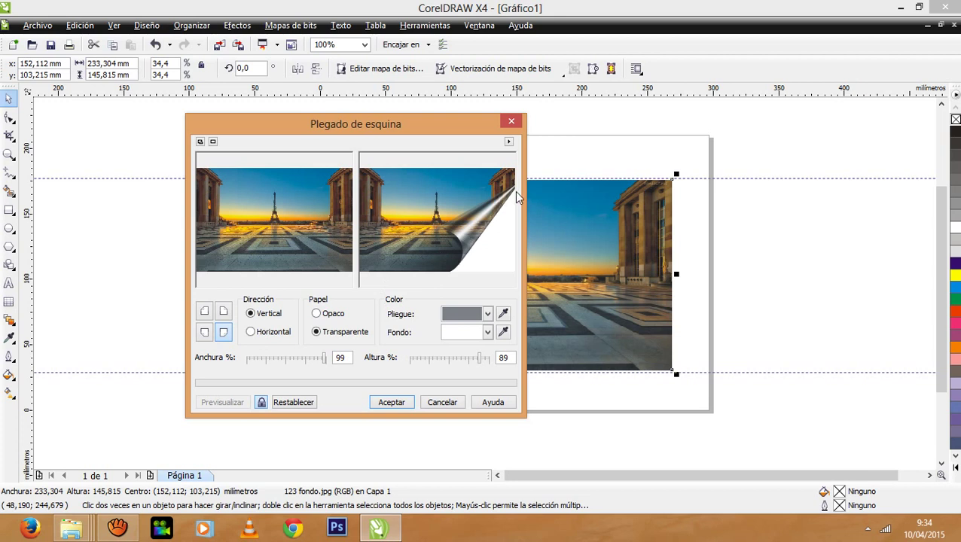
click(317, 313)
Step: Colour the curl blue and its background yellow, and compare the horizontal direction with the vertical one
click(487, 314)
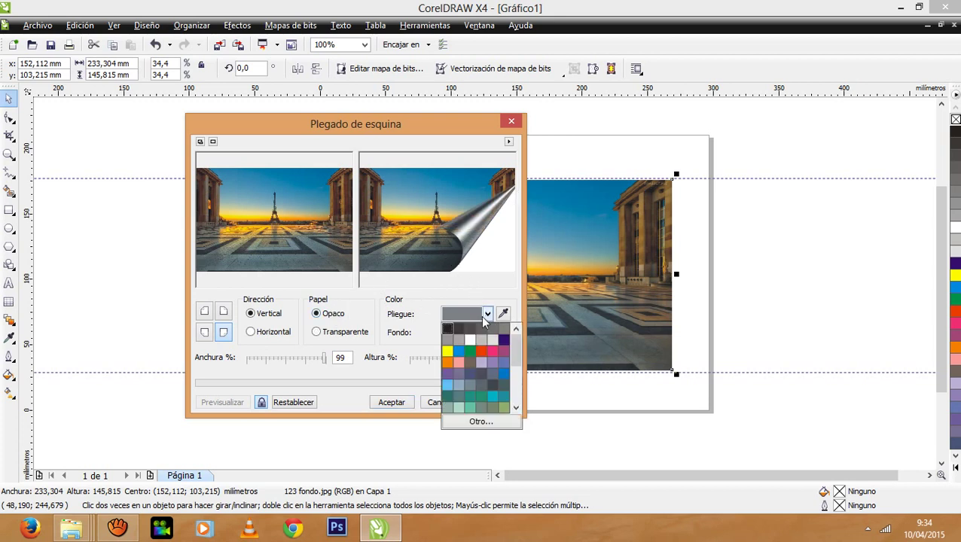
click(455, 349)
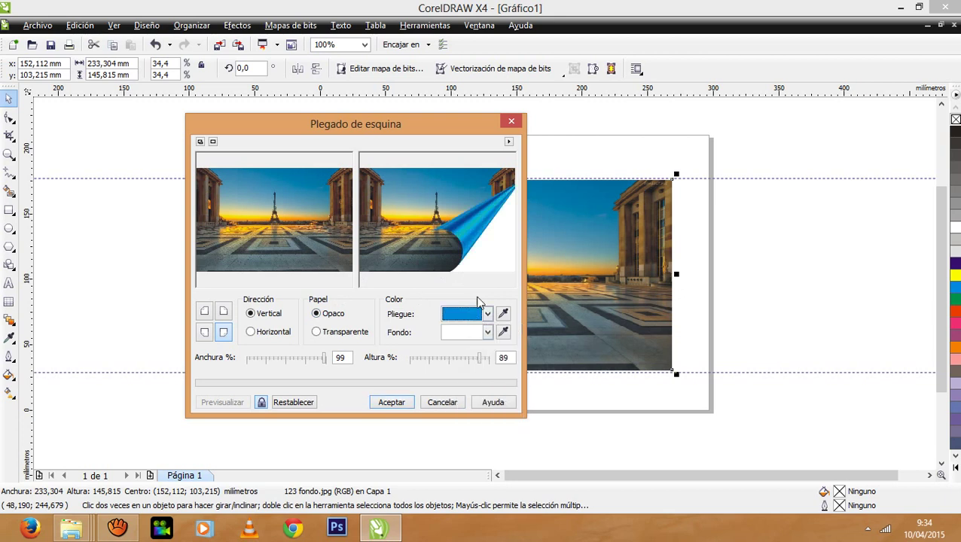
click(487, 332)
click(445, 372)
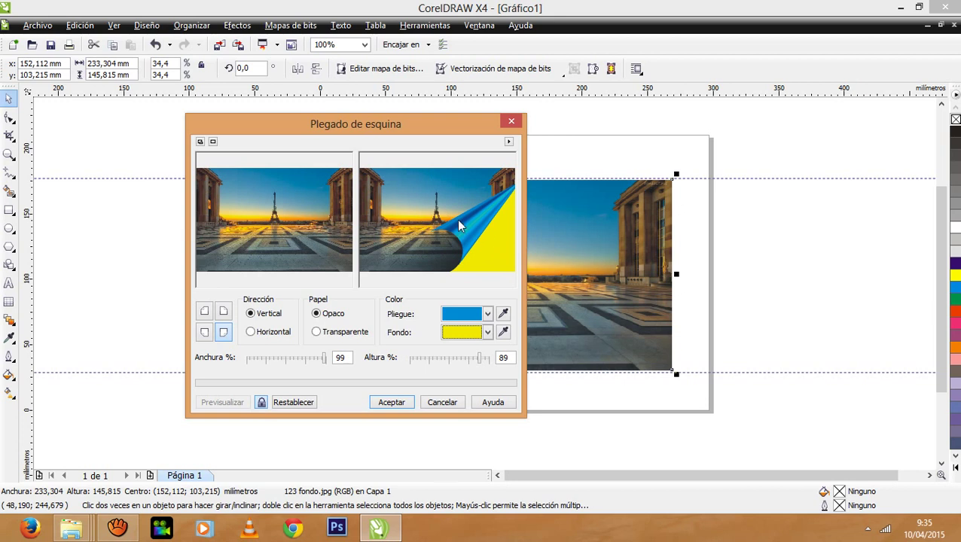
click(284, 337)
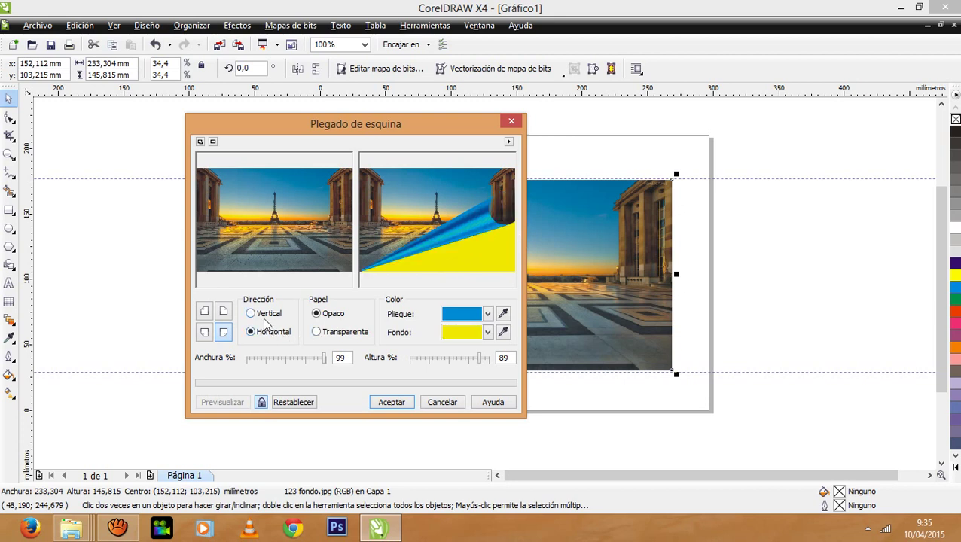
click(271, 315)
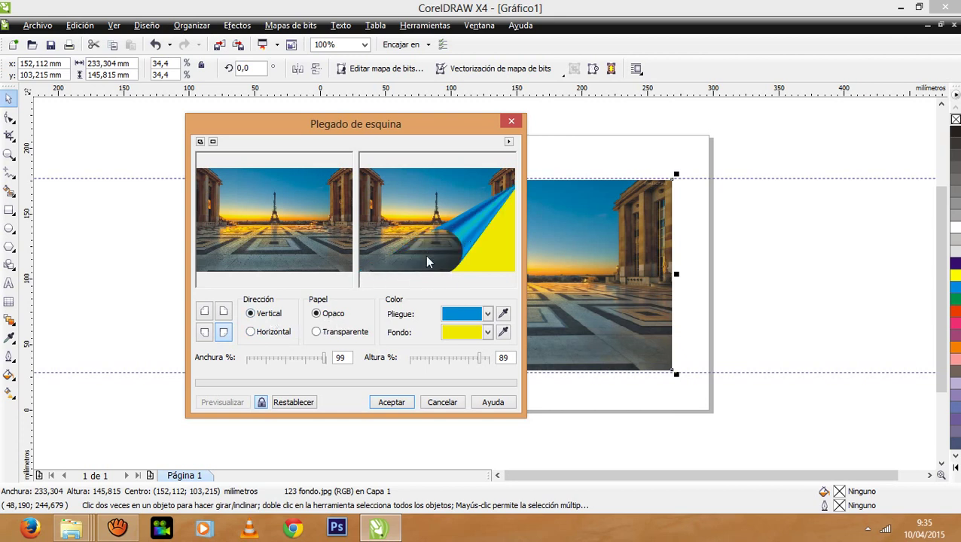
Step: Reset the page curl settings to their defaults and set the fold colour to blue and the background to yellow
click(293, 403)
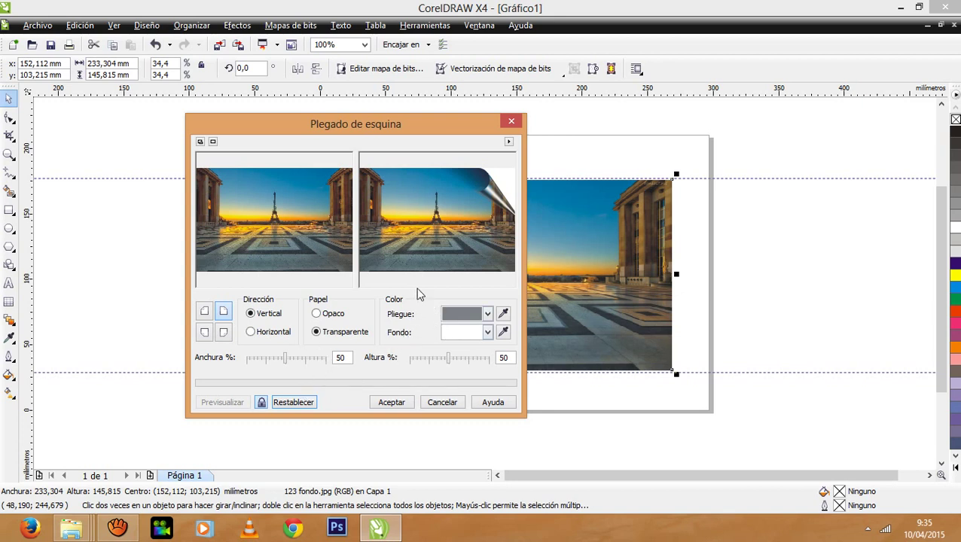
click(487, 314)
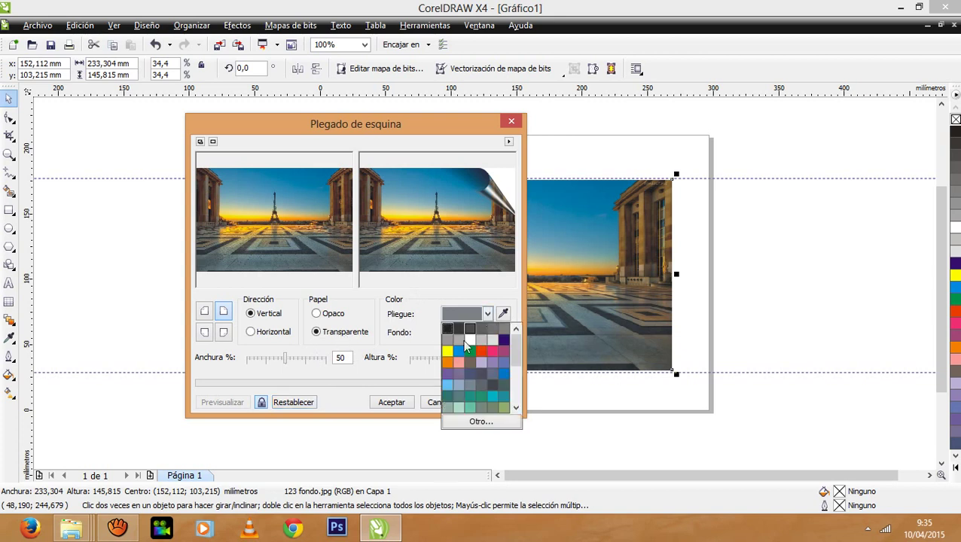
click(468, 343)
click(472, 332)
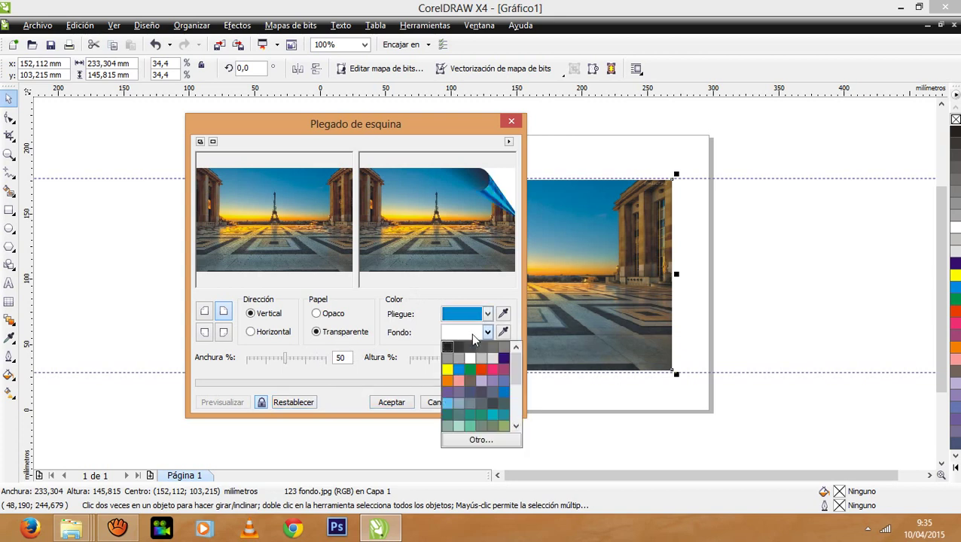
click(450, 368)
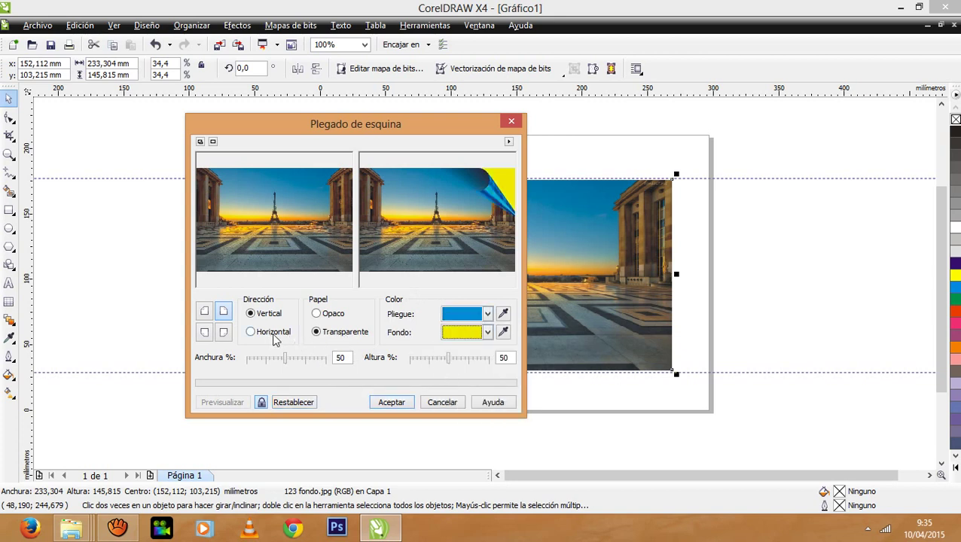
Step: Set the upper-right page curl to 87% width and 88% height, and move the dialog to uncover more of the photo
click(315, 358)
click(465, 359)
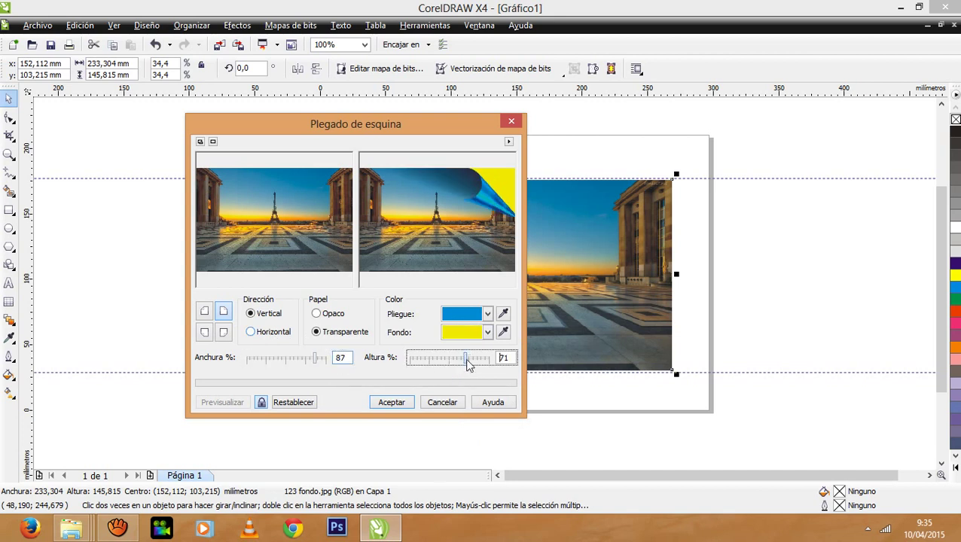
drag(466, 362, 483, 340)
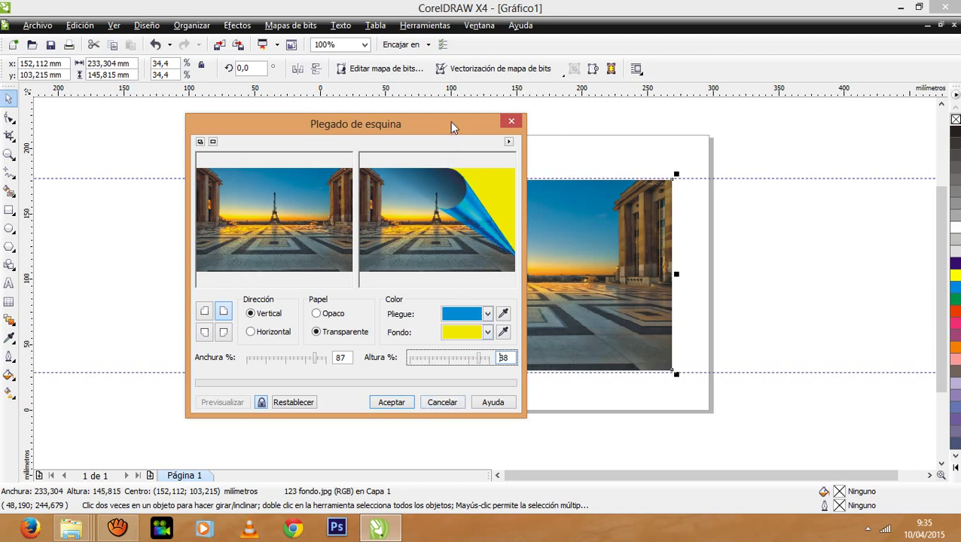
drag(451, 126, 317, 143)
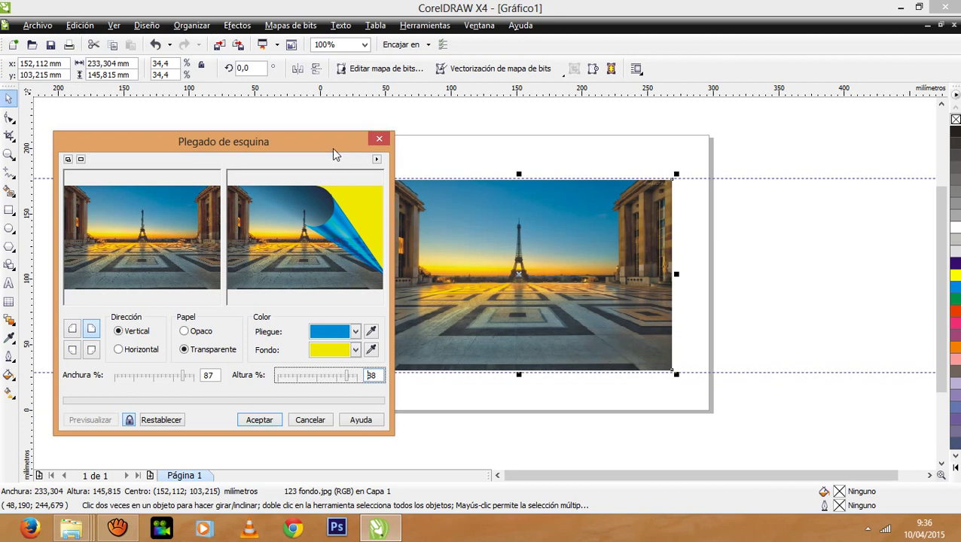
Step: Change the upper-right page curl's background to white and apply the effect to the photo
drag(333, 148, 355, 145)
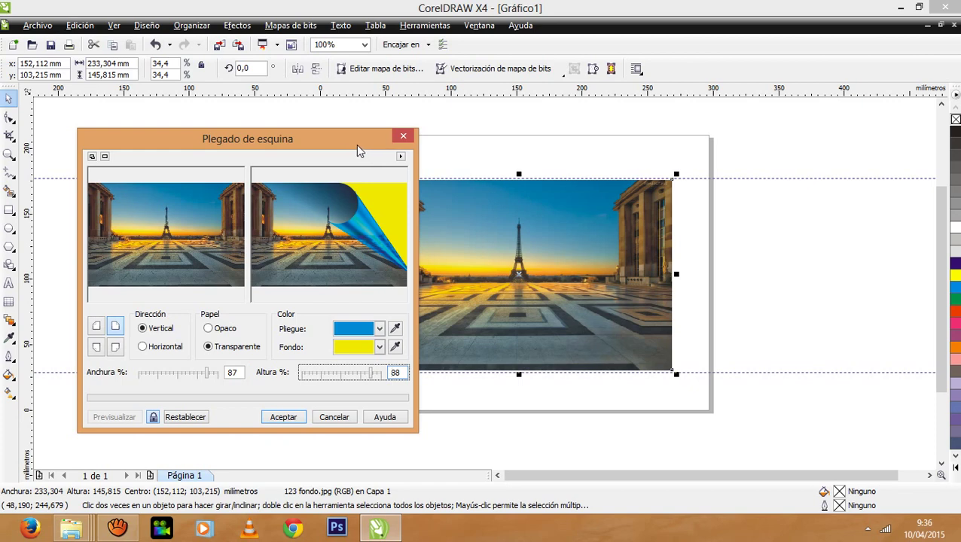
drag(356, 144, 430, 124)
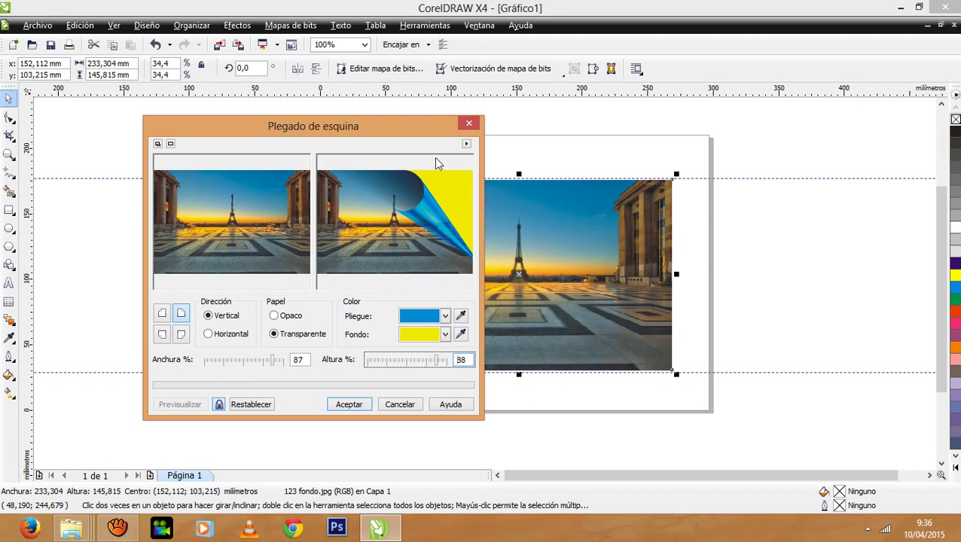
drag(420, 136, 364, 142)
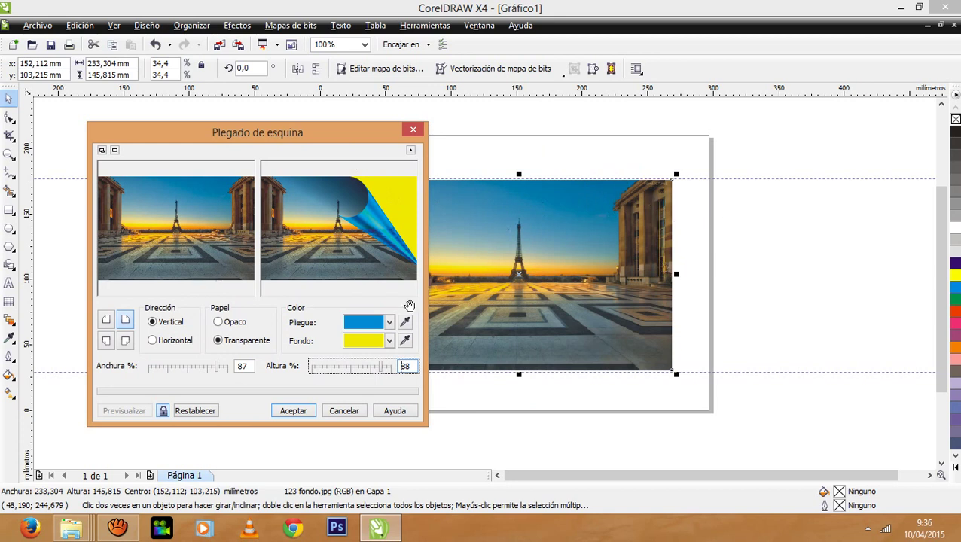
click(389, 341)
click(372, 368)
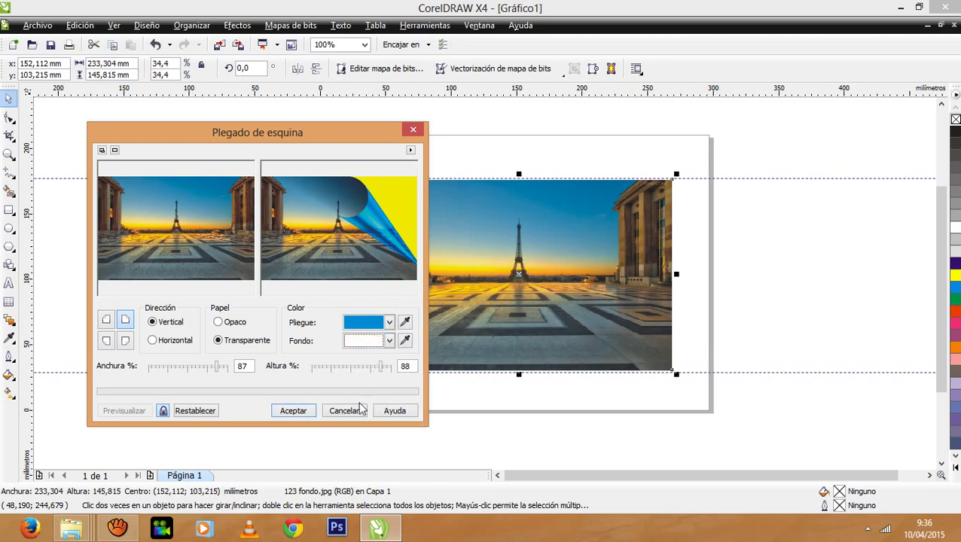
click(293, 411)
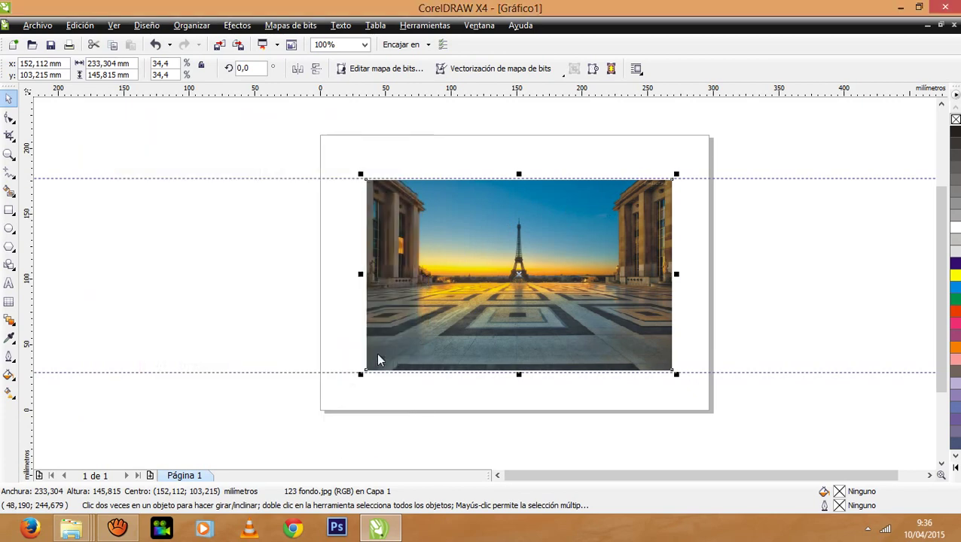
click(579, 175)
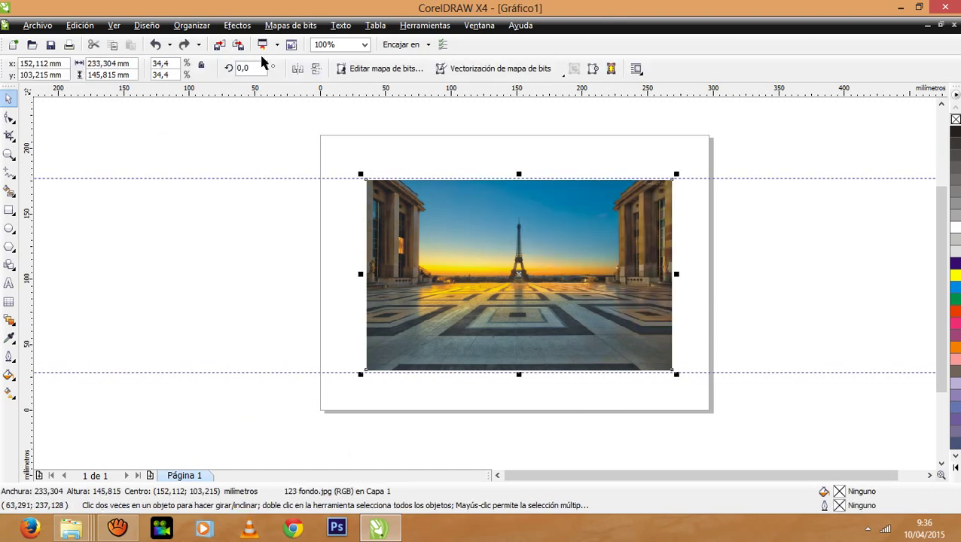
Step: Reopen the page curl effect for the photo, fit the whole image in the preview, and curl the lower-right corner with live preview on
click(237, 25)
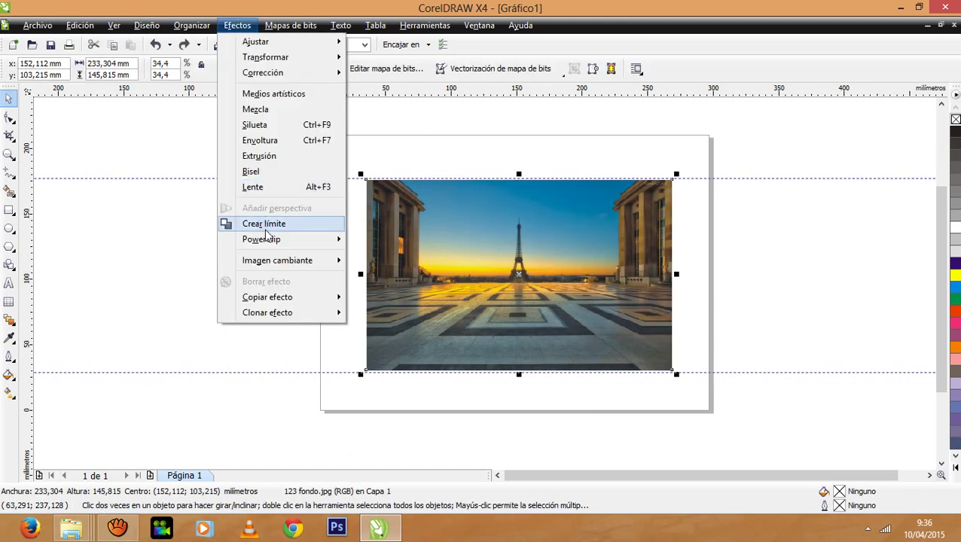
mouse_move(290, 25)
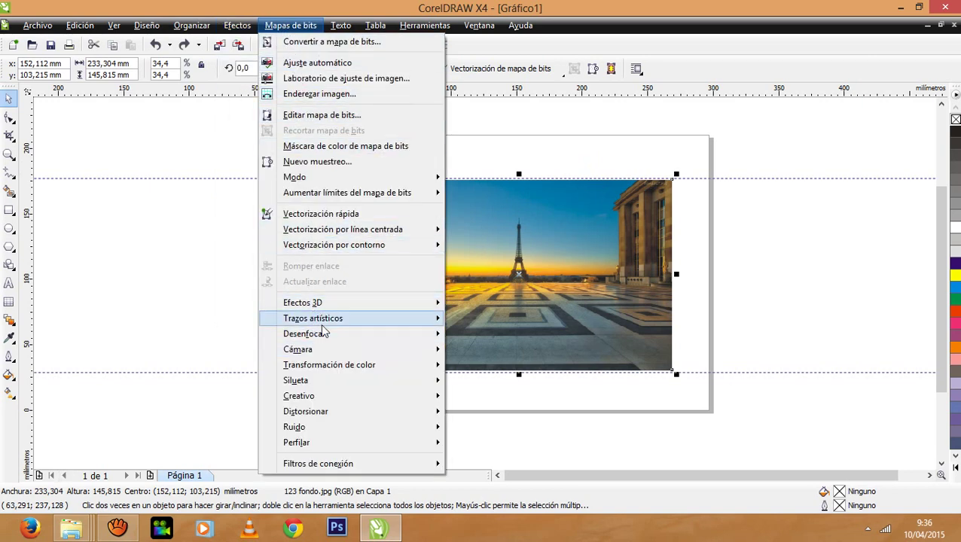
mouse_move(328, 304)
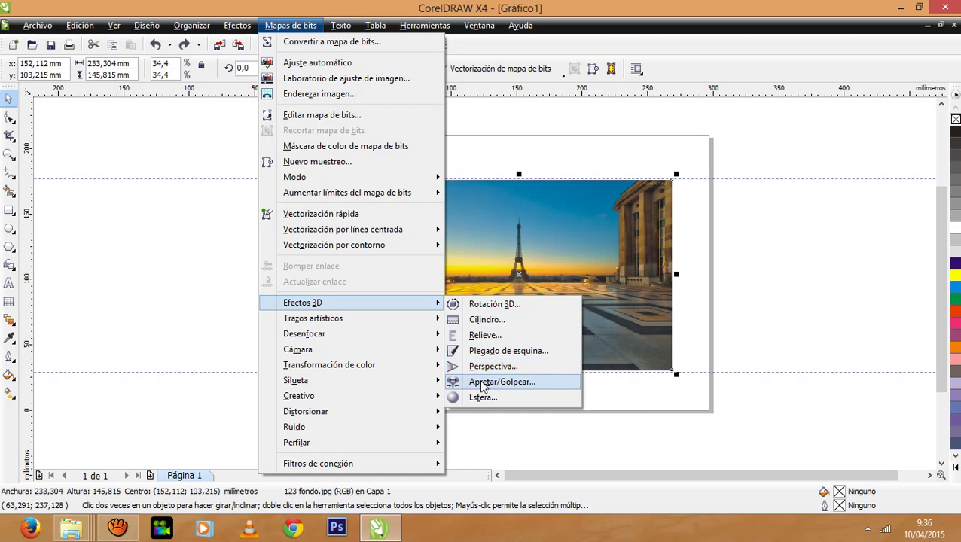
click(495, 351)
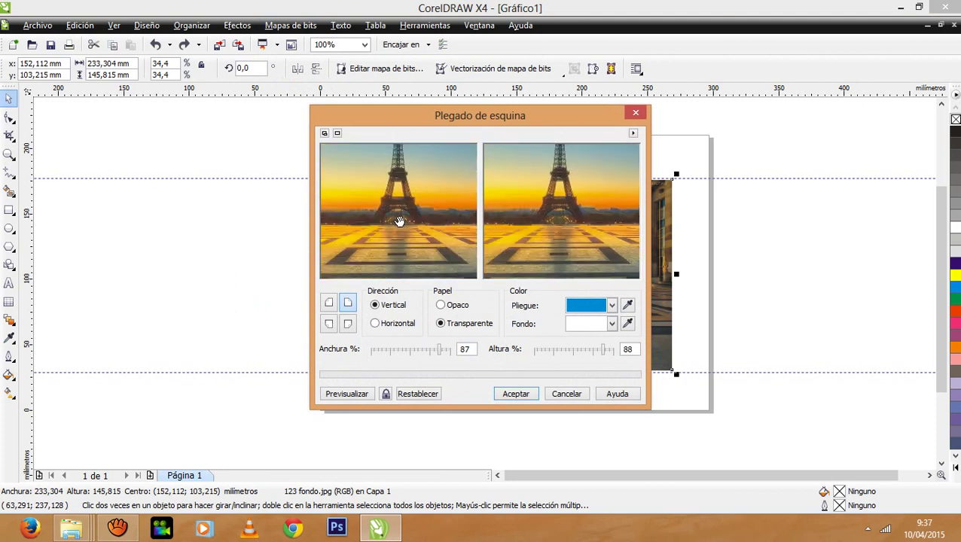
right_click(399, 221)
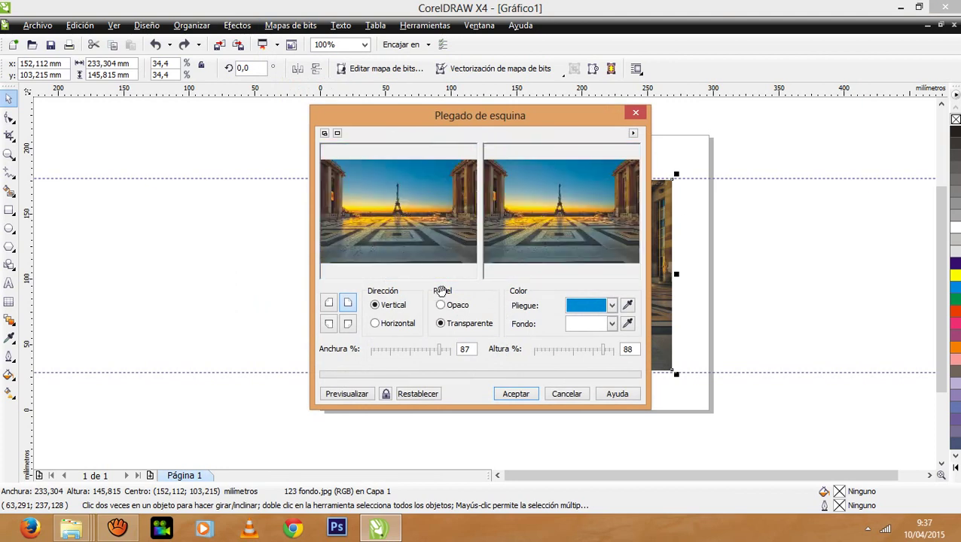
click(347, 324)
click(385, 393)
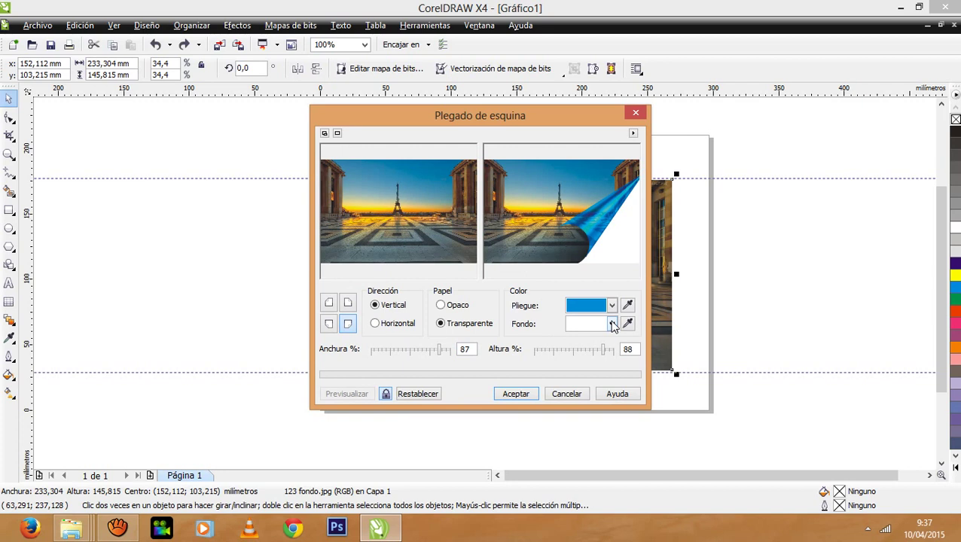
Step: Try an orange background for the page curl, settle on green, and apply the effect to the photo
click(612, 324)
click(570, 358)
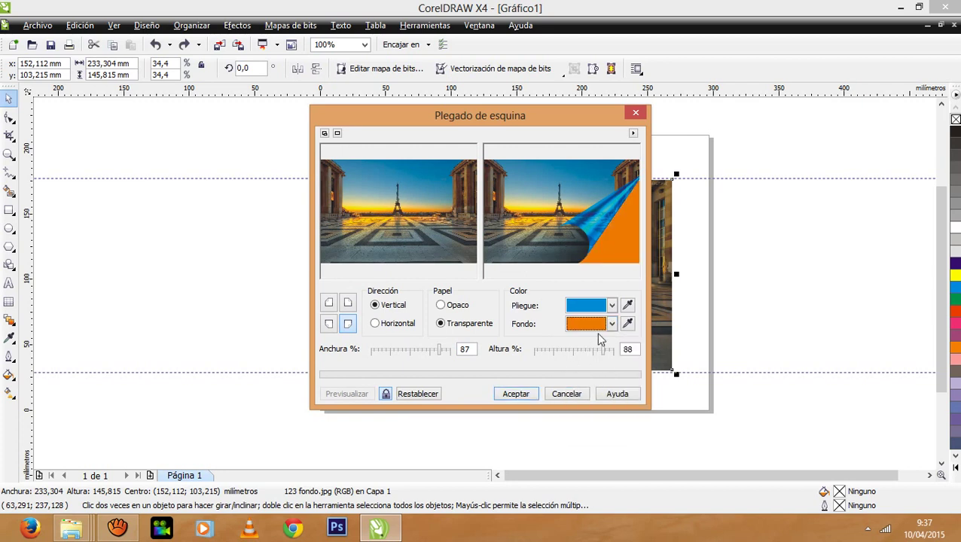
click(601, 326)
click(574, 362)
click(515, 394)
click(611, 418)
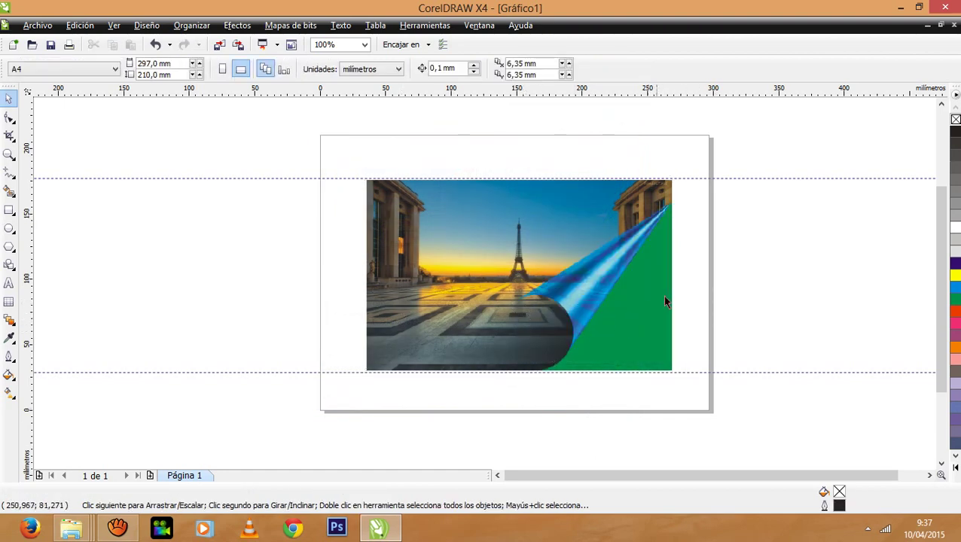
Step: Move the curled photo partly off the left side of the page and import spin_prod_832237612.jpeg beside it
drag(608, 271, 483, 277)
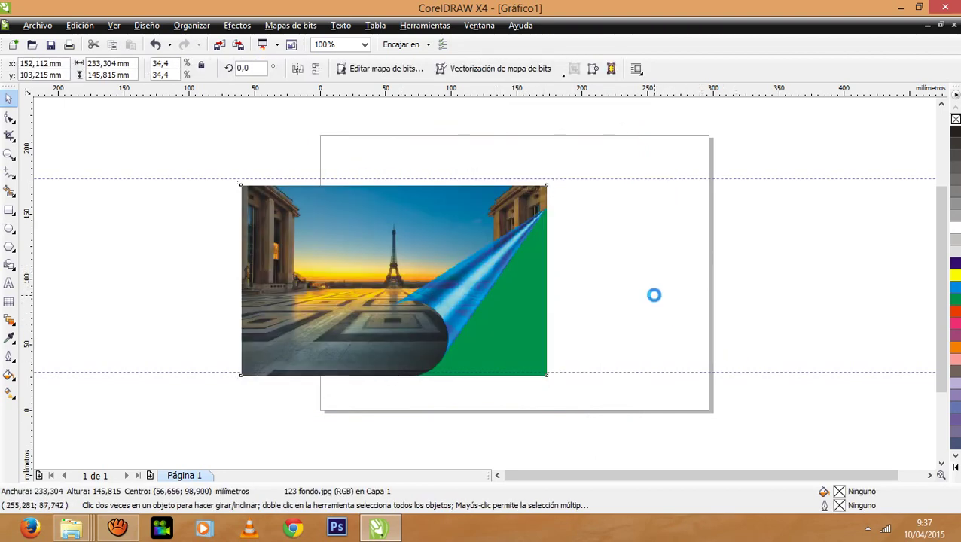
click(431, 165)
click(37, 26)
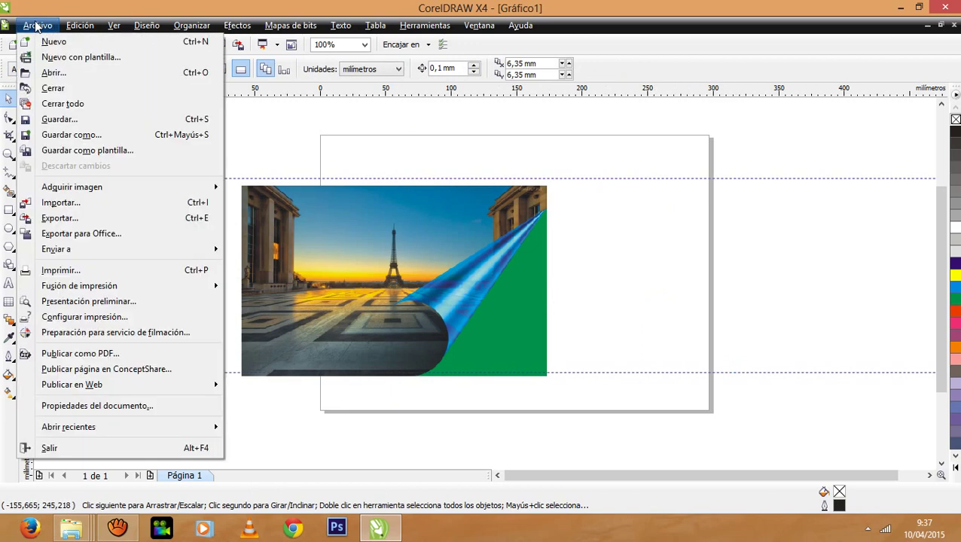
click(94, 203)
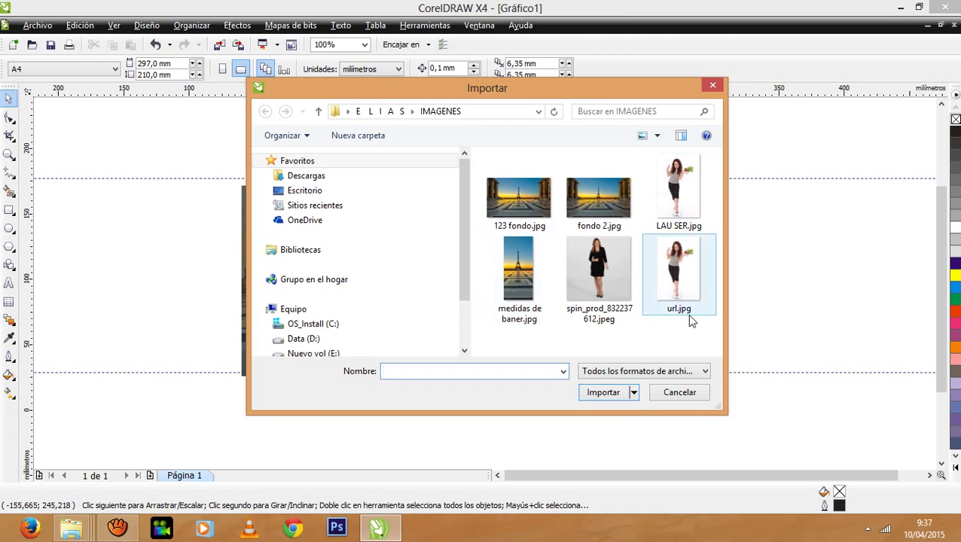
double_click(606, 278)
click(528, 256)
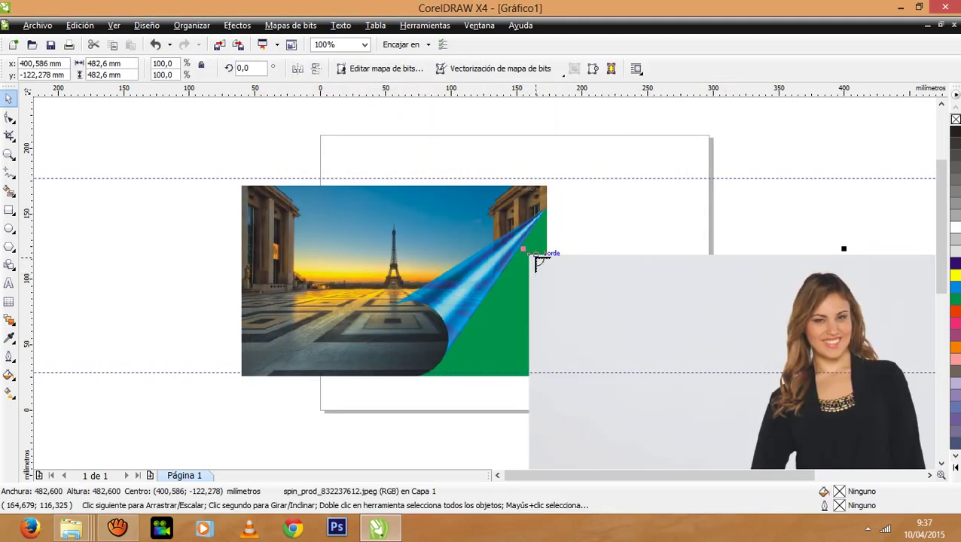
Step: Scale the imported photo of the woman down to about 100 mm square and place it over the green corner of the curled photo
drag(591, 265, 633, 338)
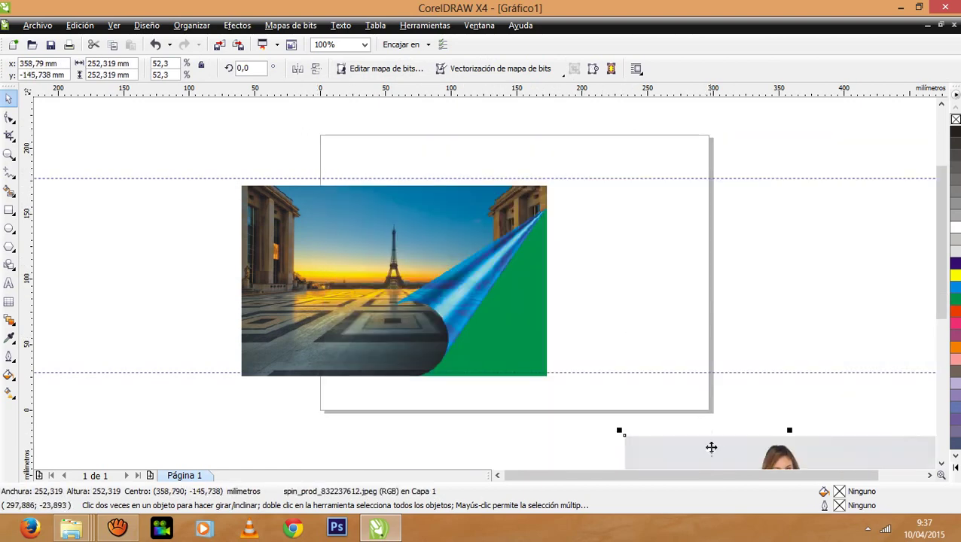
drag(711, 447, 386, 127)
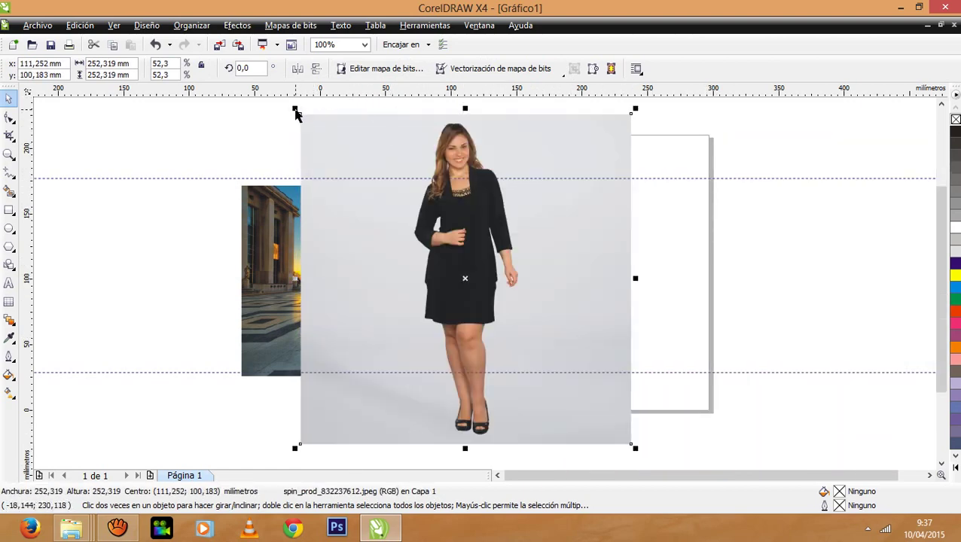
drag(296, 113, 509, 323)
drag(601, 367, 531, 277)
drag(558, 354, 656, 455)
drag(596, 367, 585, 343)
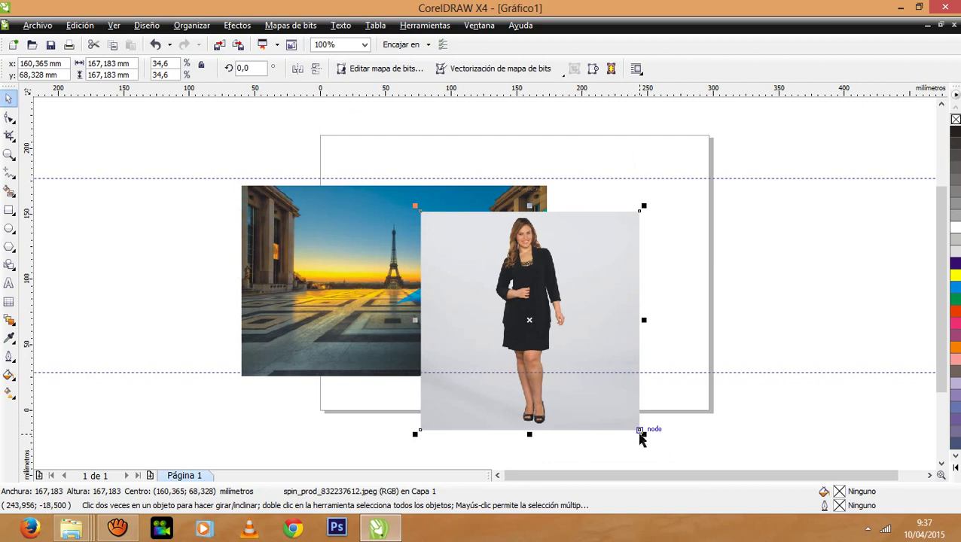
drag(639, 432, 576, 335)
drag(500, 271, 563, 336)
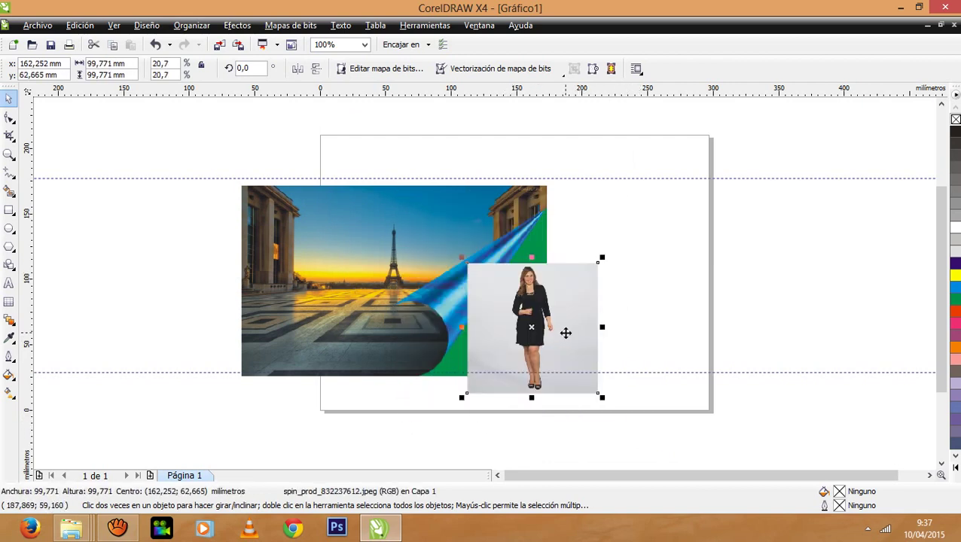
Step: Send the woman's photo to the back of the page and shift it up behind the curled photo's green area
right_click(543, 304)
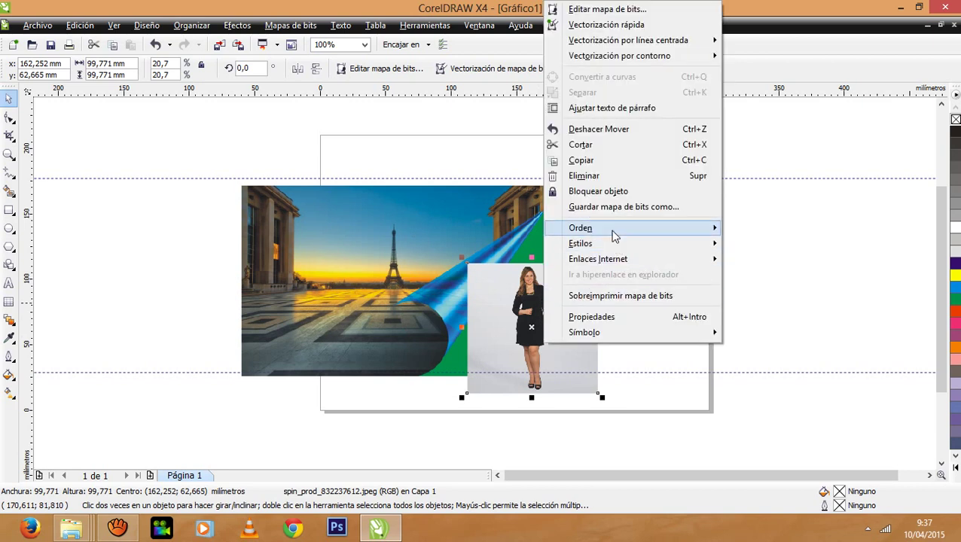
mouse_move(614, 235)
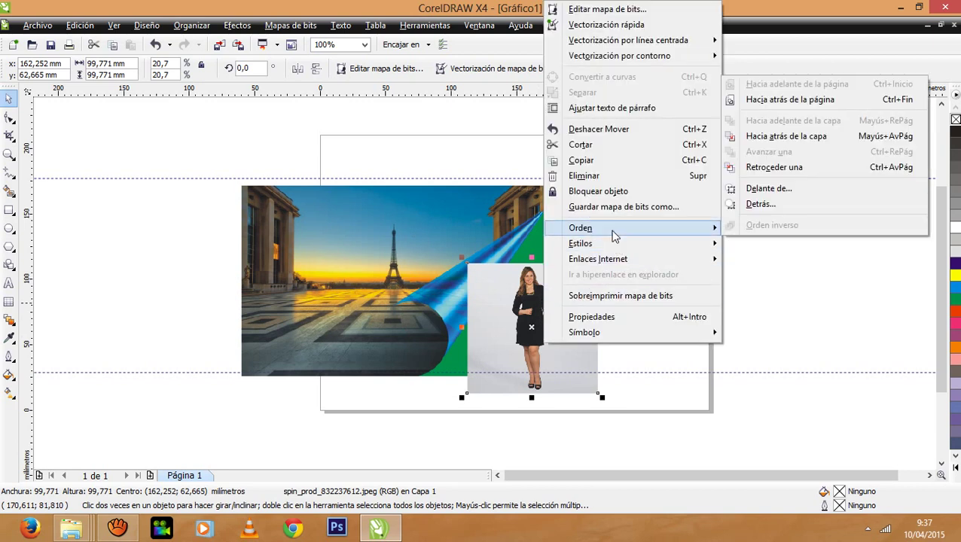
click(796, 100)
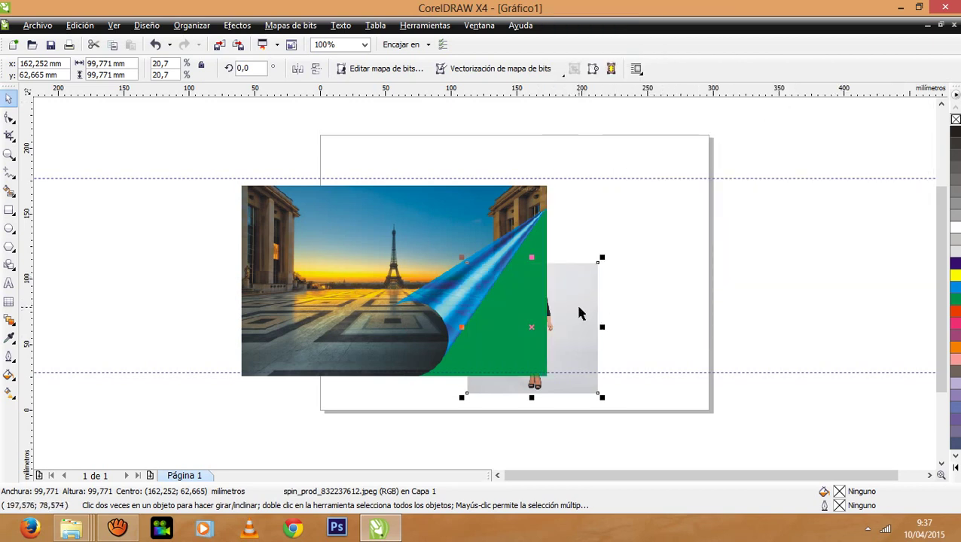
drag(578, 307, 576, 281)
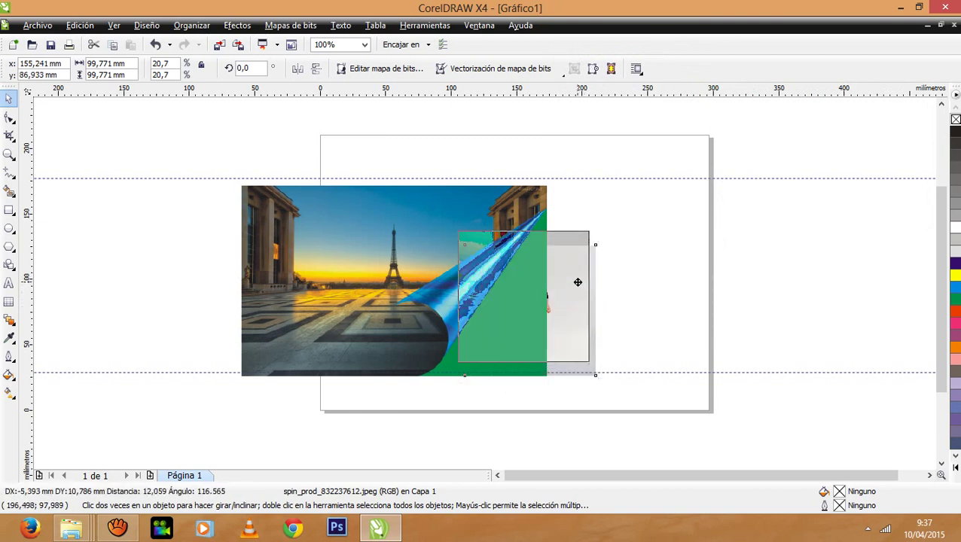
click(577, 280)
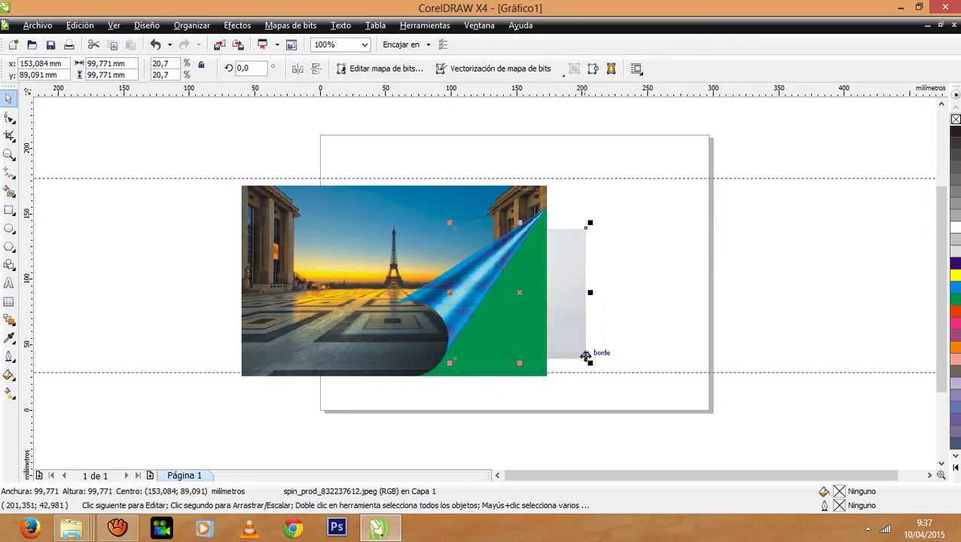
Step: Enlarge the woman's photo to about 122 mm square and nudge it up slightly behind the curled corner
click(620, 383)
click(570, 323)
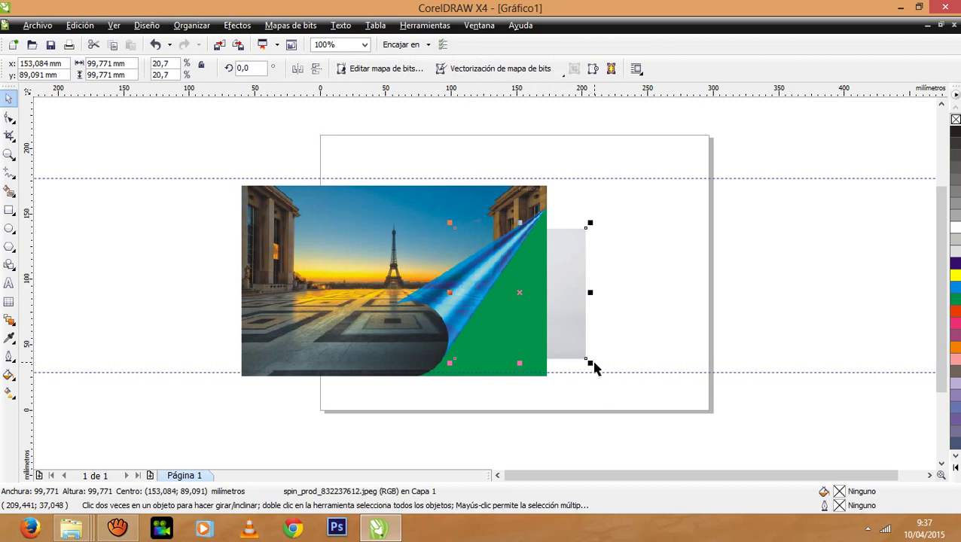
drag(591, 364, 558, 359)
click(568, 358)
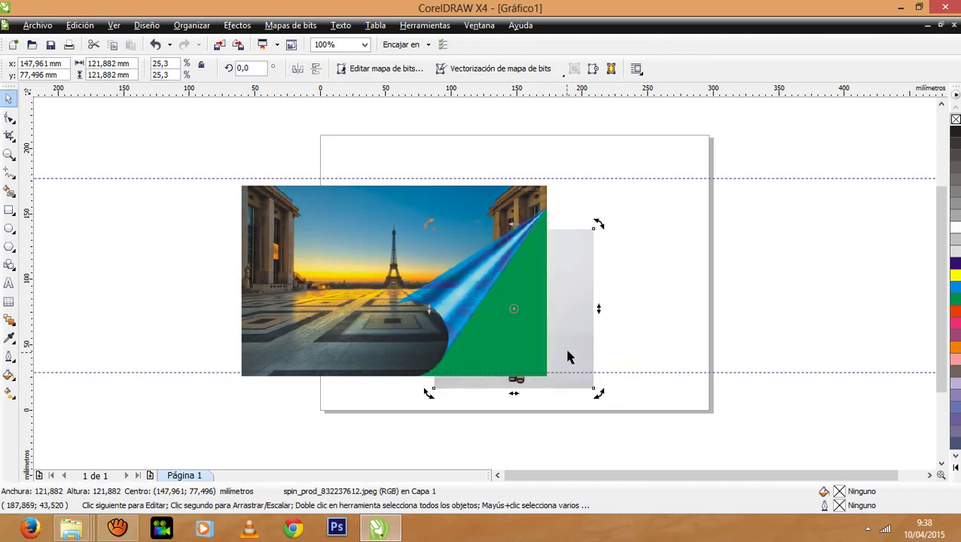
drag(576, 323, 574, 319)
click(359, 217)
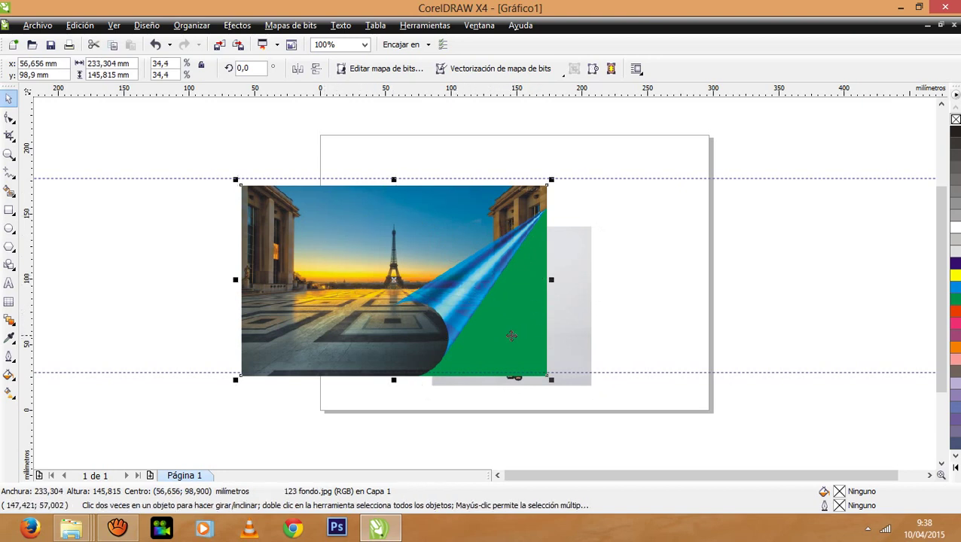
click(564, 293)
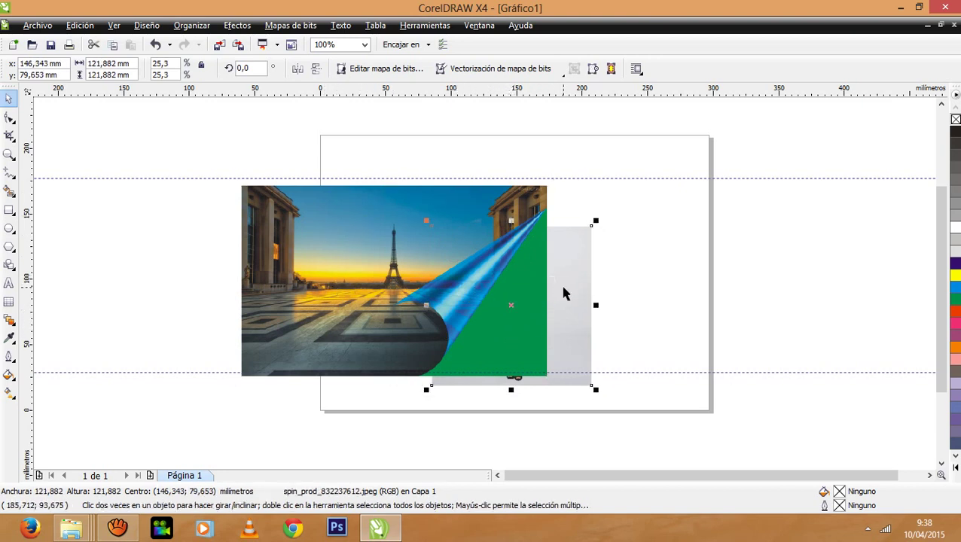
click(575, 218)
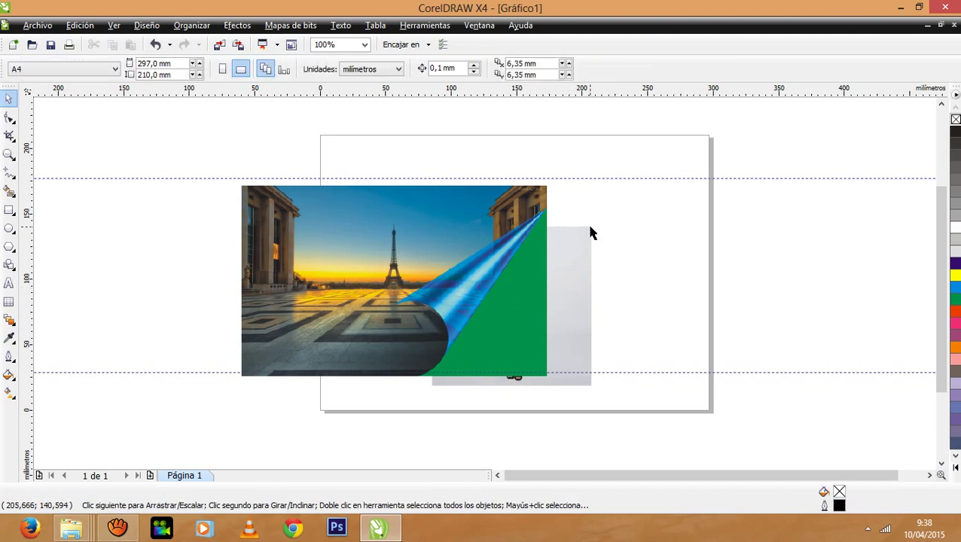
Step: With the Shape tool, add two outline nodes to the curled photo where the curl meets its right and bottom edges
click(420, 254)
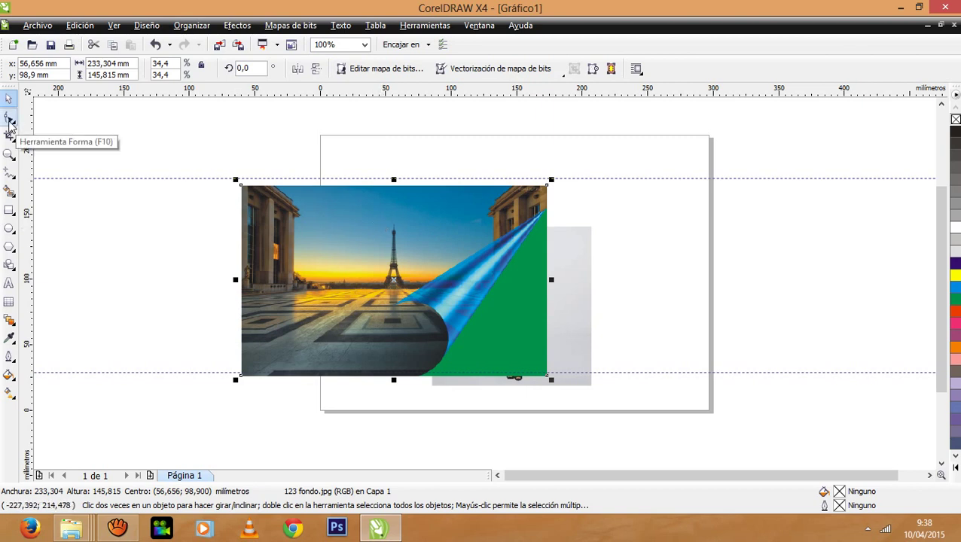
click(9, 120)
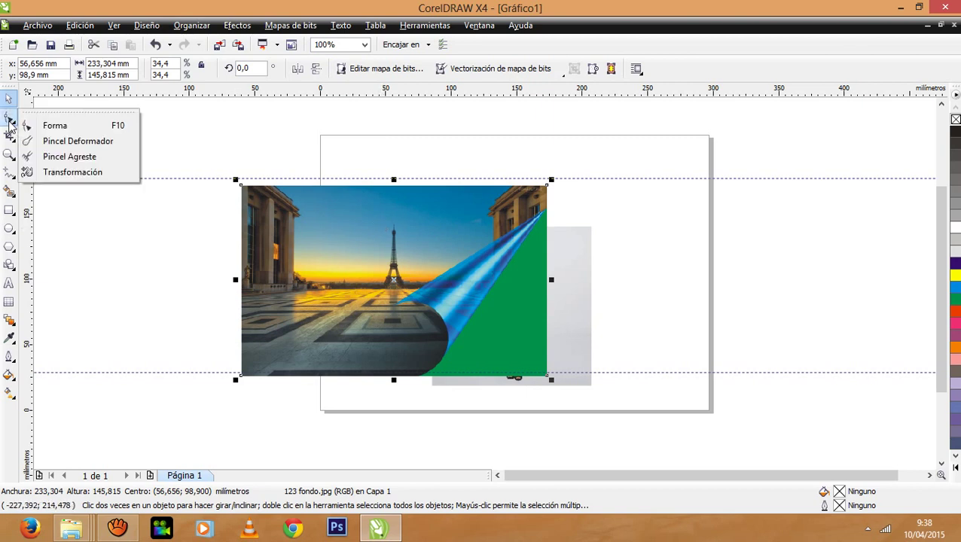
click(9, 121)
click(9, 120)
click(9, 120)
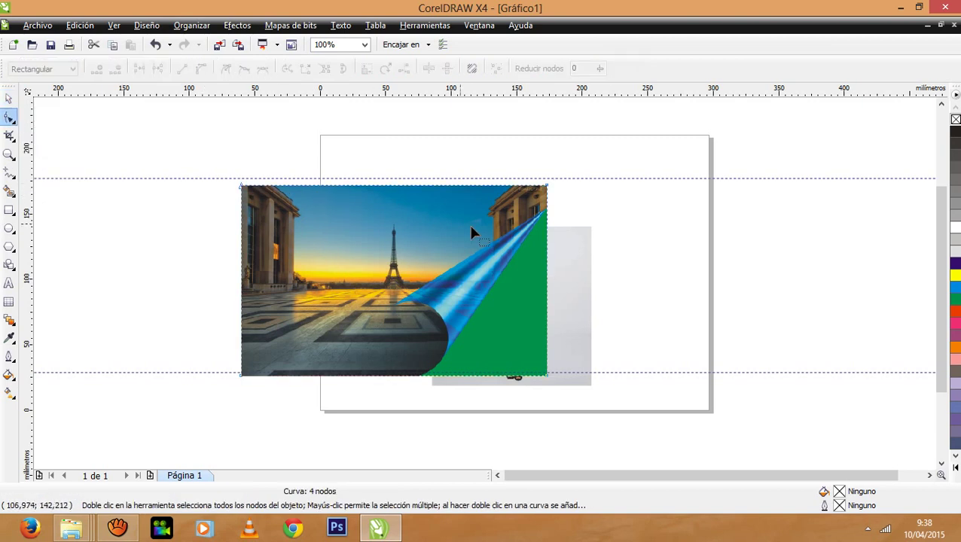
double_click(548, 218)
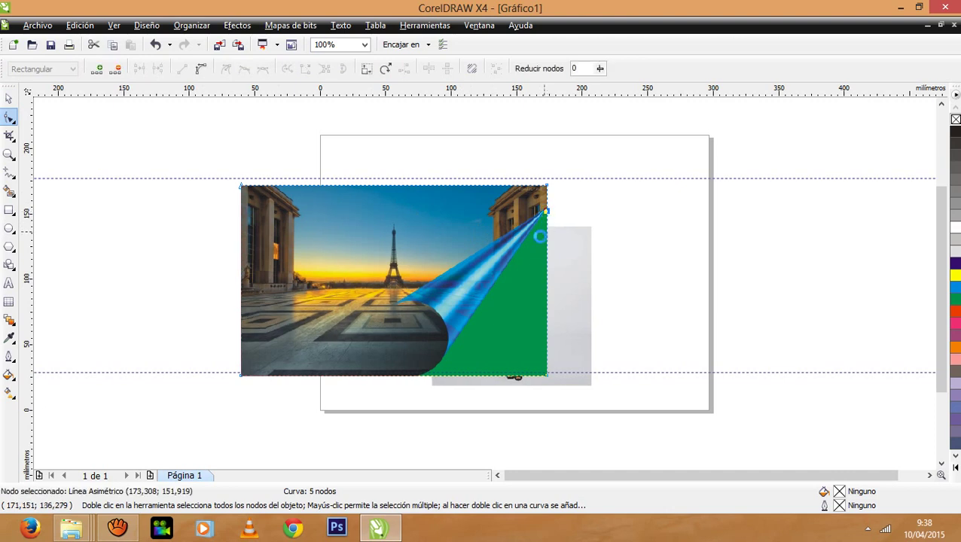
click(418, 378)
double_click(418, 375)
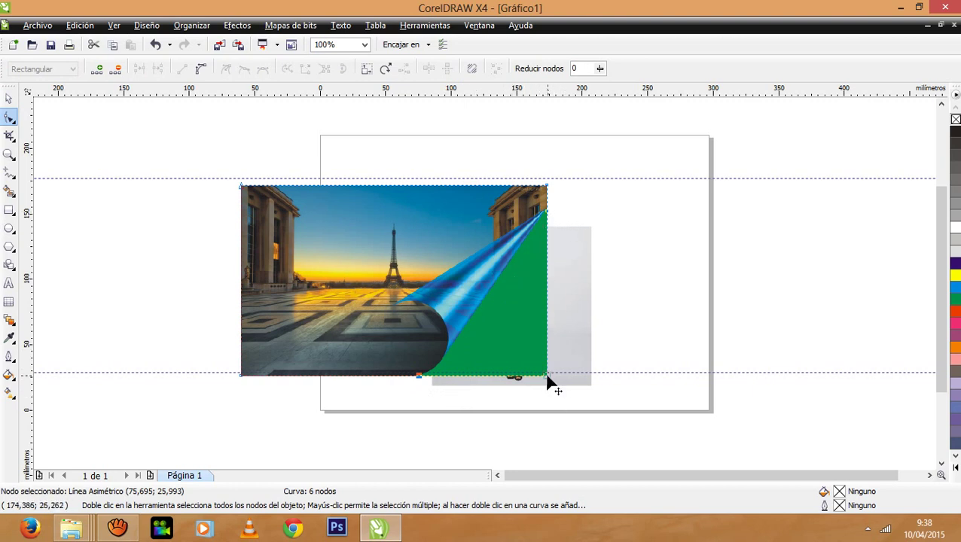
Step: Try moving the photo outline's lower-right corner node inward to the curl's edge, and undo the move
drag(547, 374, 490, 293)
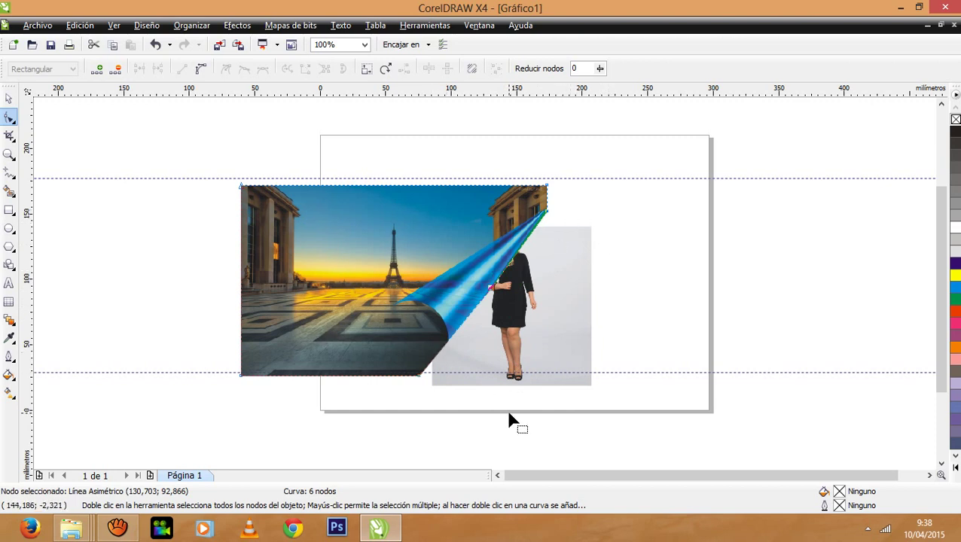
key(ctrl+z)
key(ctrl+z)
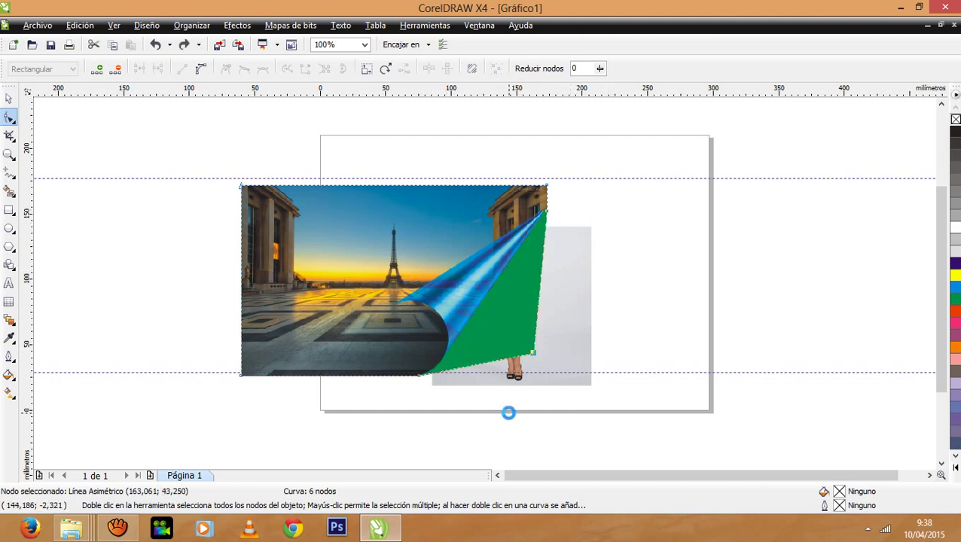
key(ctrl+z)
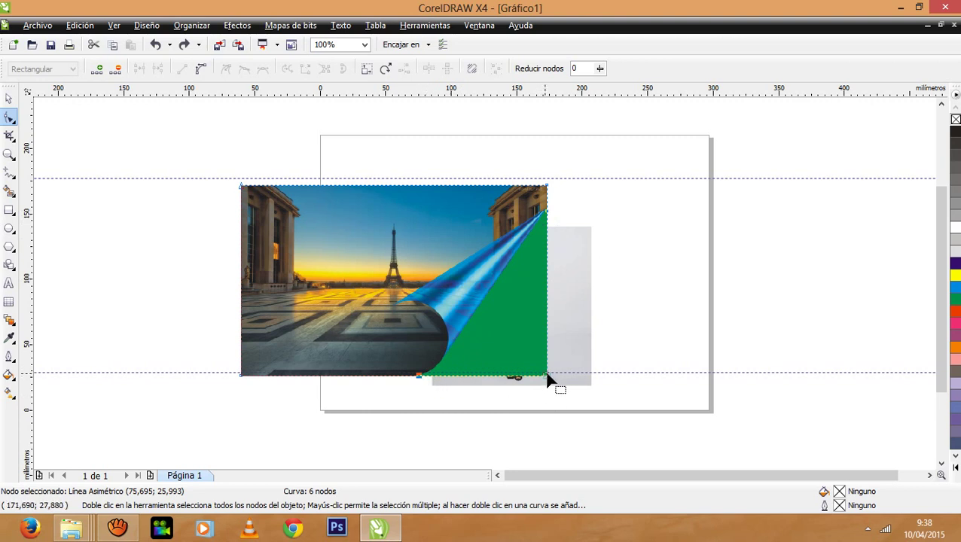
Step: Delete the lower-right corner node of the photo's outline to crop away the green area
key(Delete)
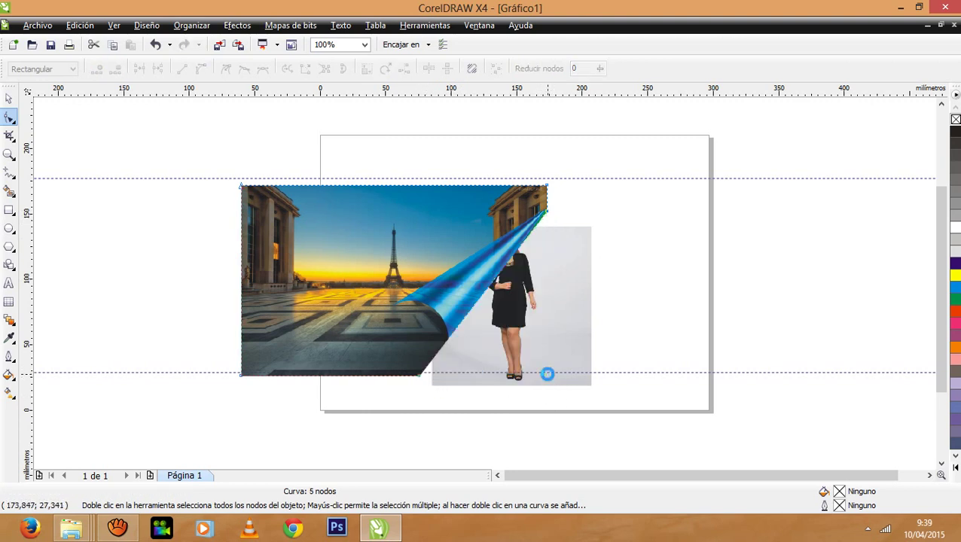
click(8, 98)
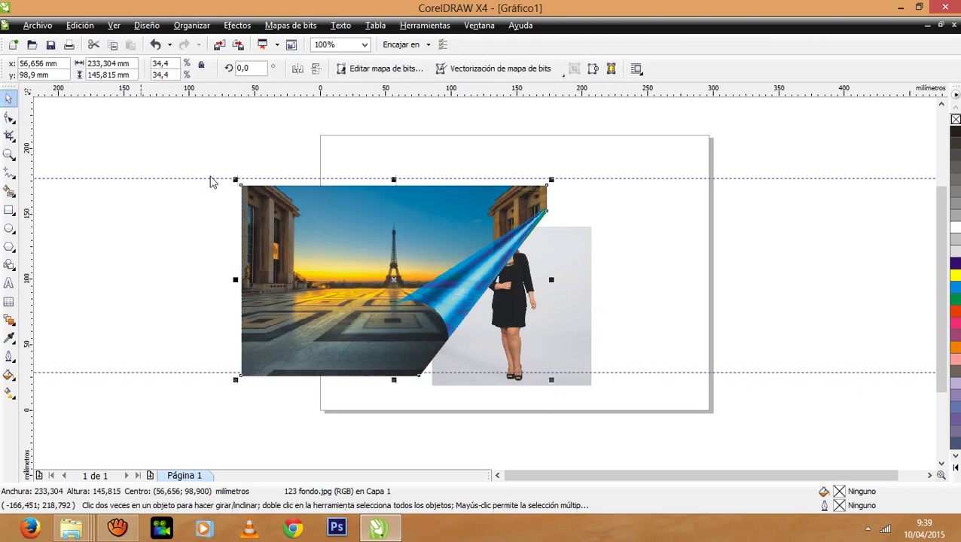
Step: Delete the woman's photo and move the cropped curled photo into the middle of the page
click(510, 325)
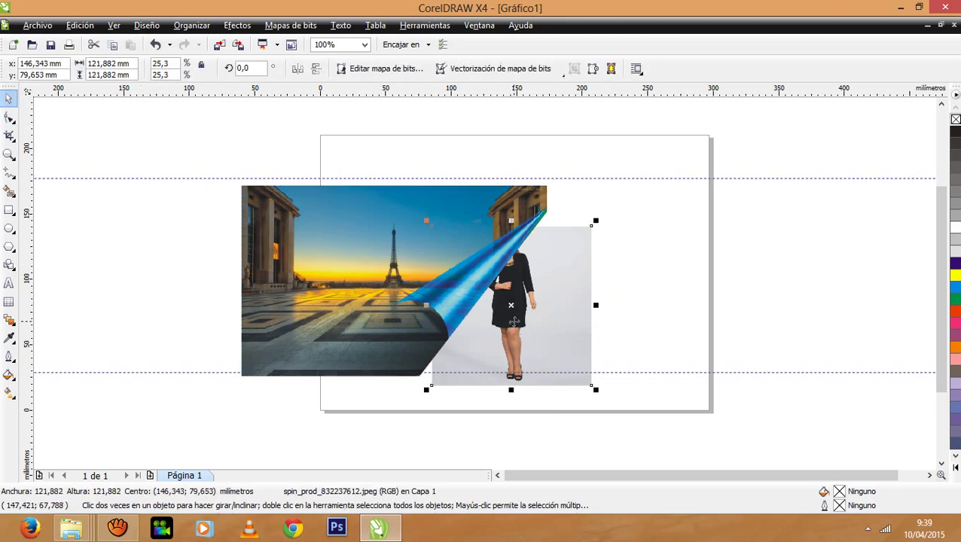
key(Delete)
drag(546, 327, 661, 325)
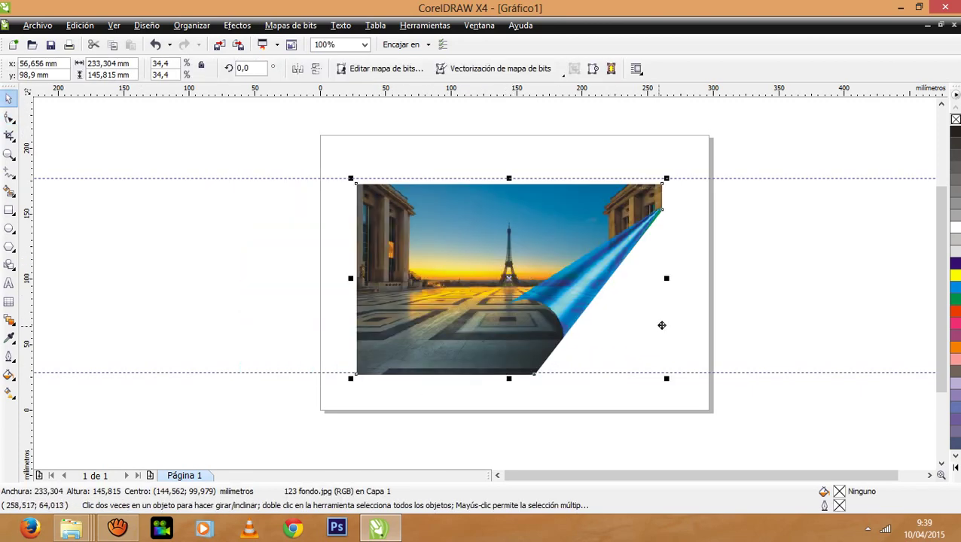
click(702, 296)
click(626, 274)
click(721, 276)
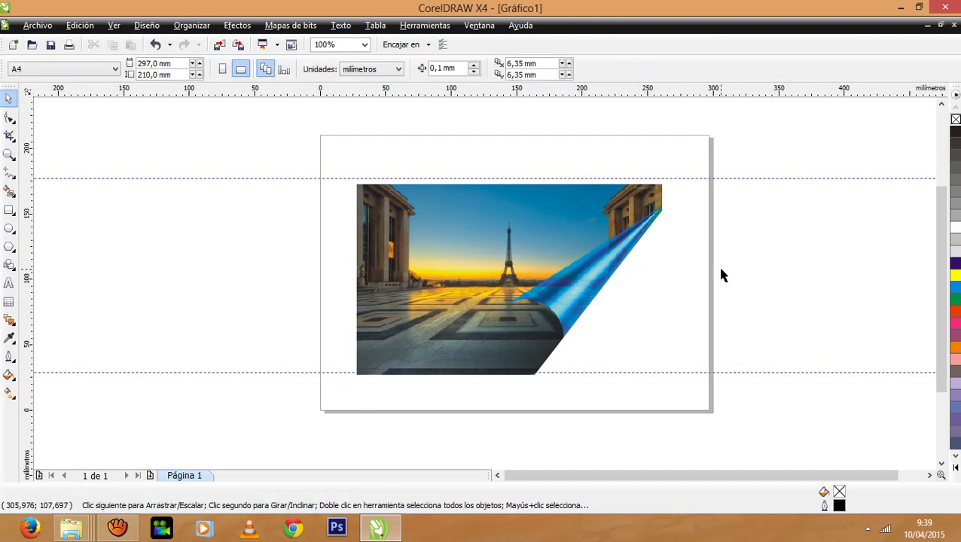
Step: Shift the curled photo slightly up and right, centring it at about X 152 mm, Y 103 mm
click(599, 286)
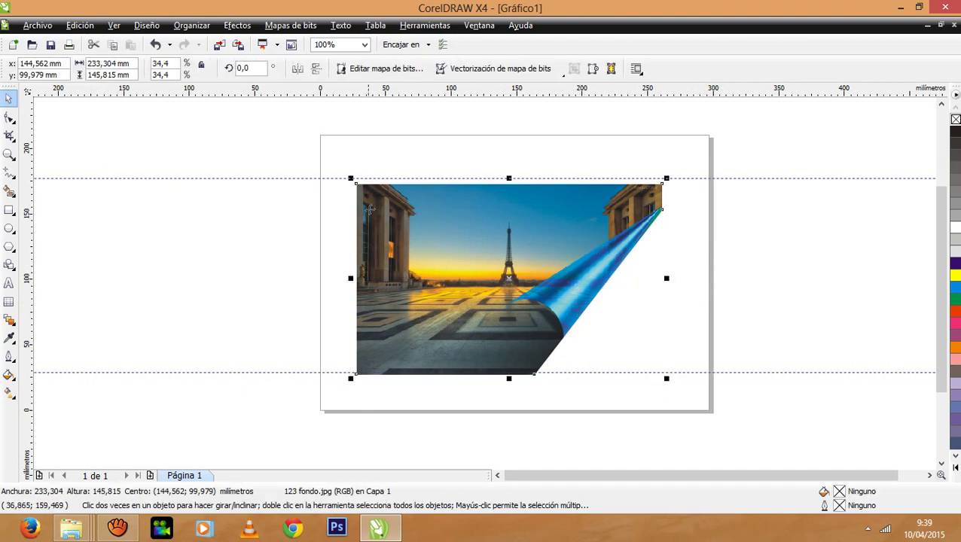
drag(397, 219, 408, 215)
click(813, 289)
click(558, 273)
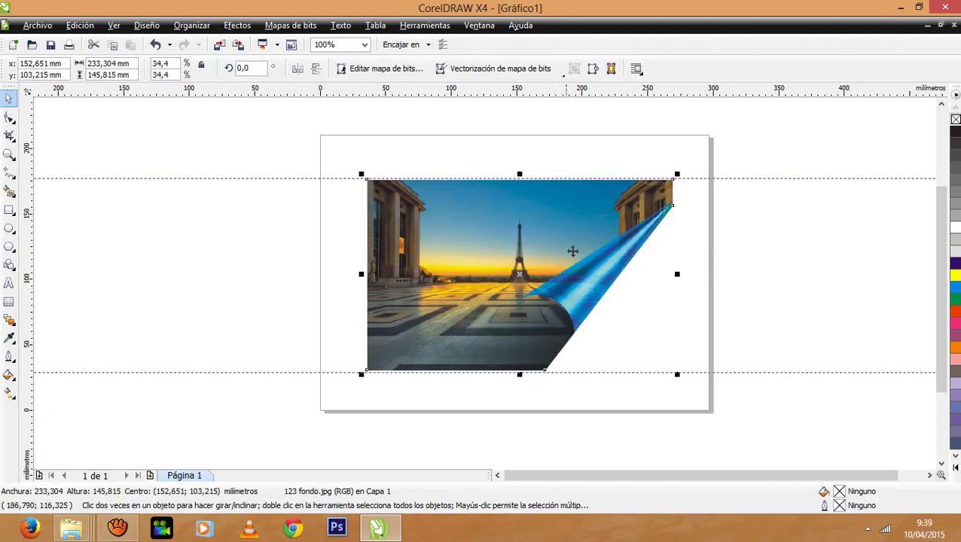
drag(573, 256, 573, 259)
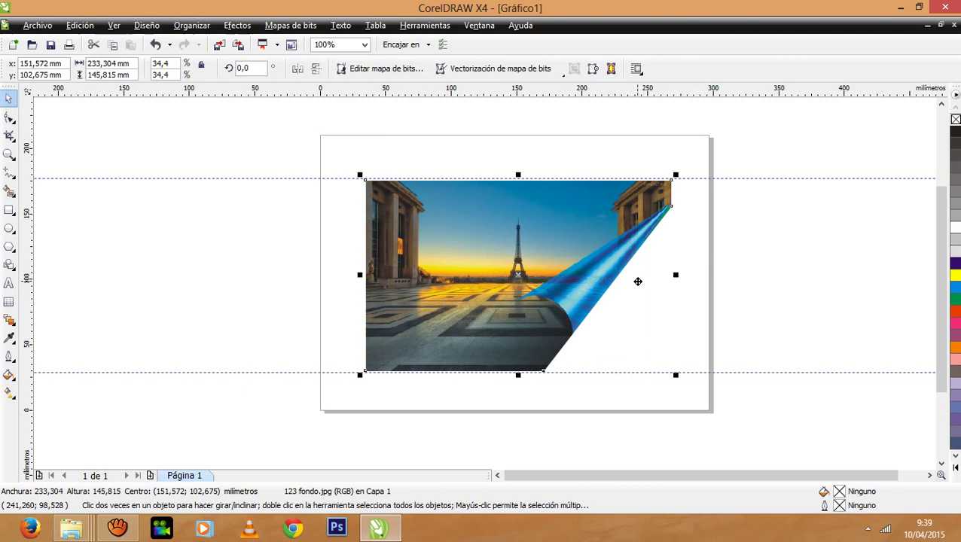
click(708, 280)
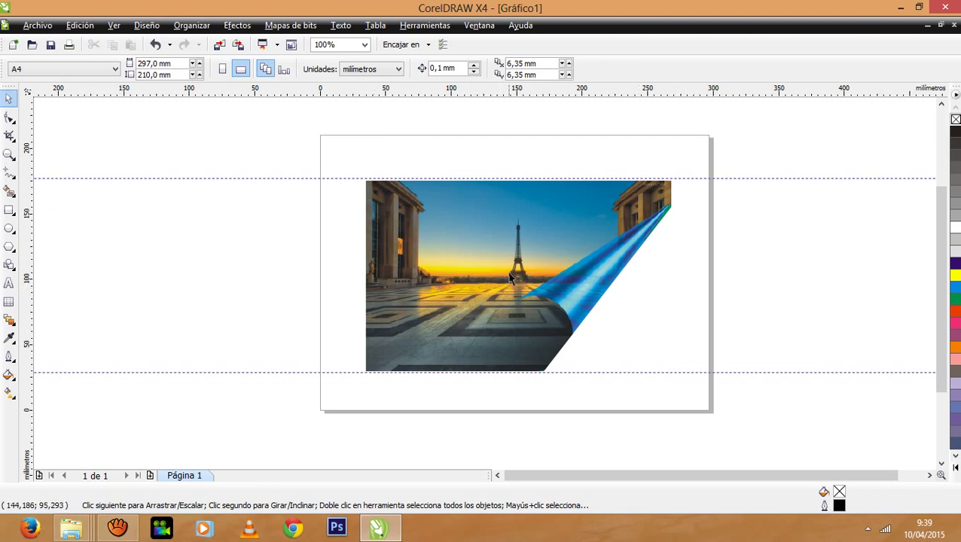
Step: Set up a second page curl on the photo's upper-left corner and preview it with the whole image in view
click(506, 229)
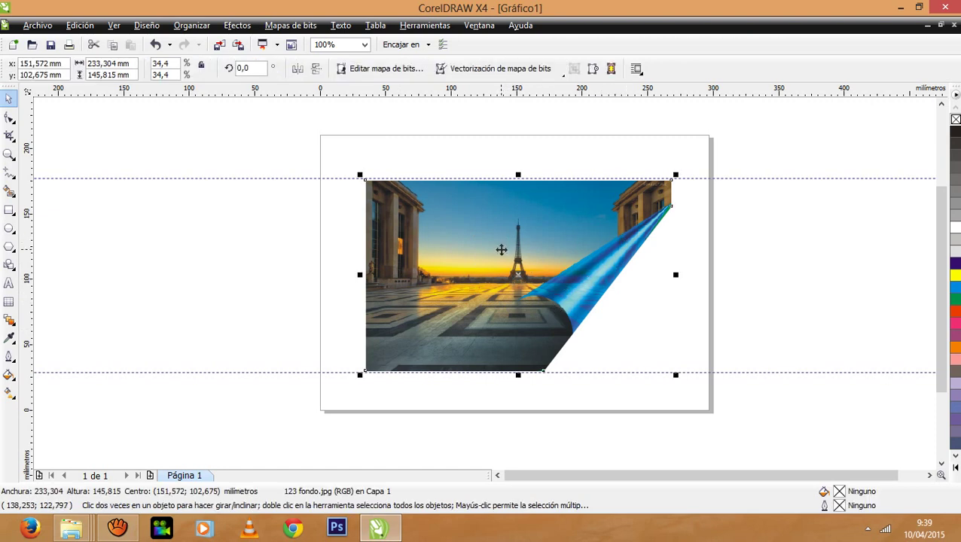
click(286, 27)
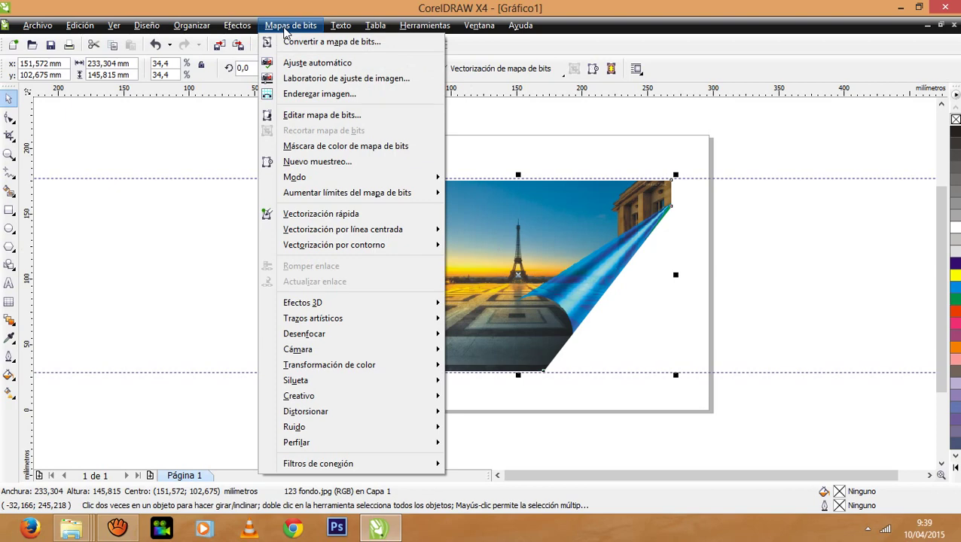
mouse_move(344, 306)
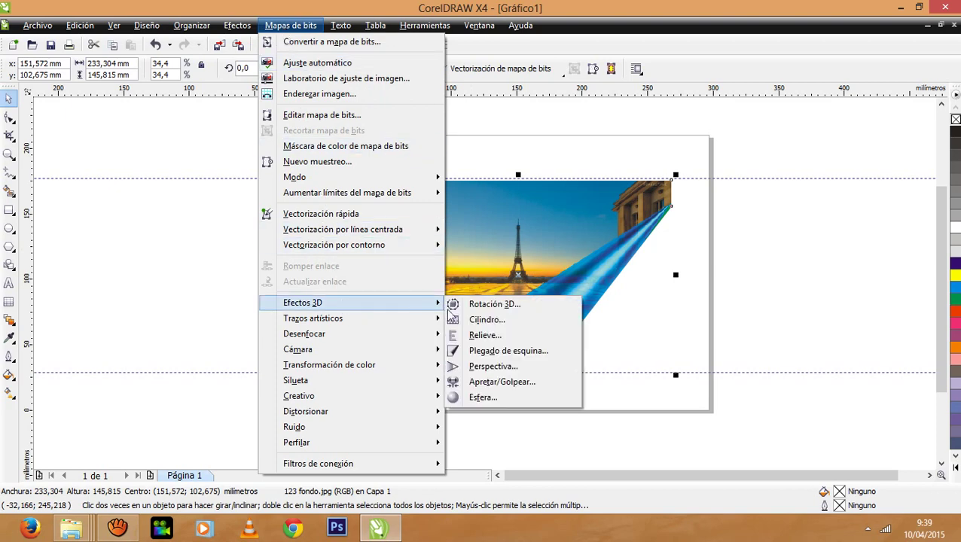
click(507, 352)
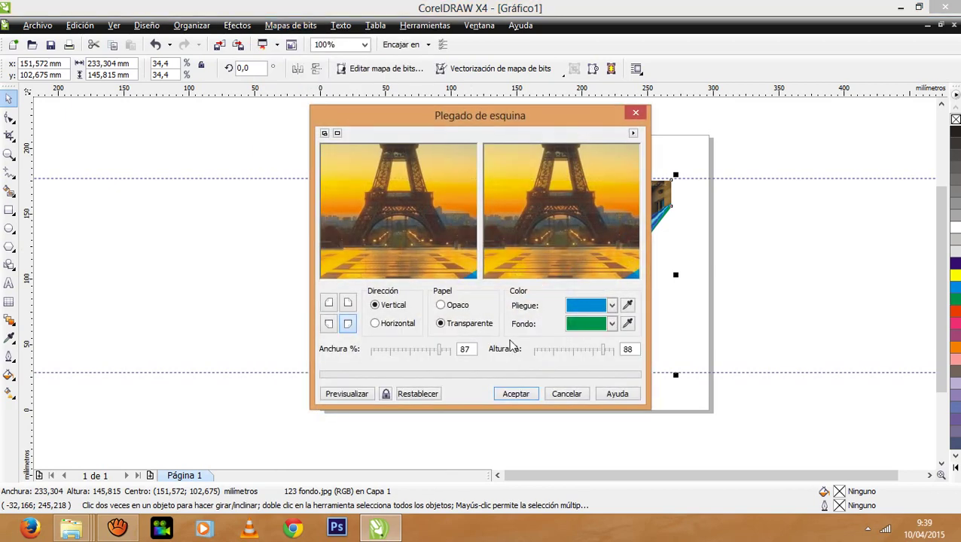
right_click(407, 229)
right_click(407, 228)
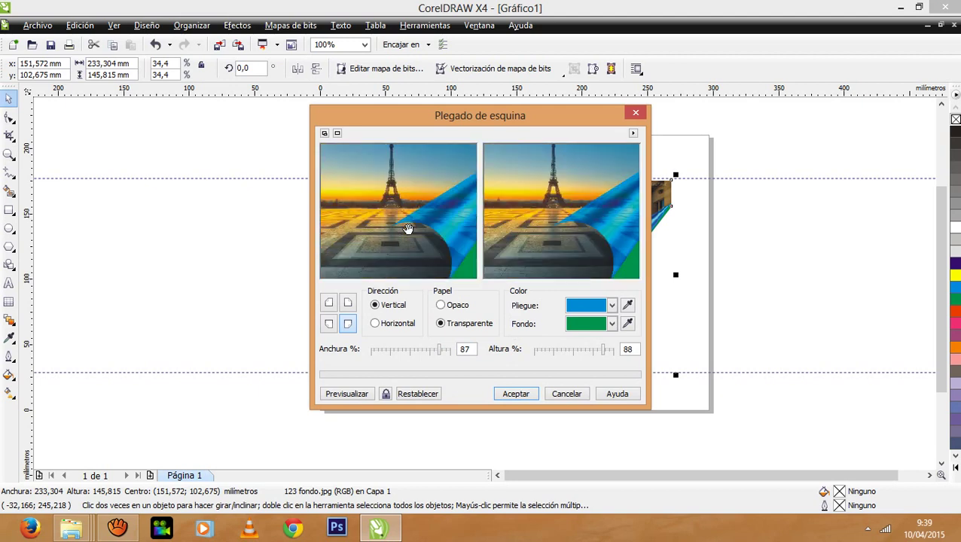
right_click(406, 229)
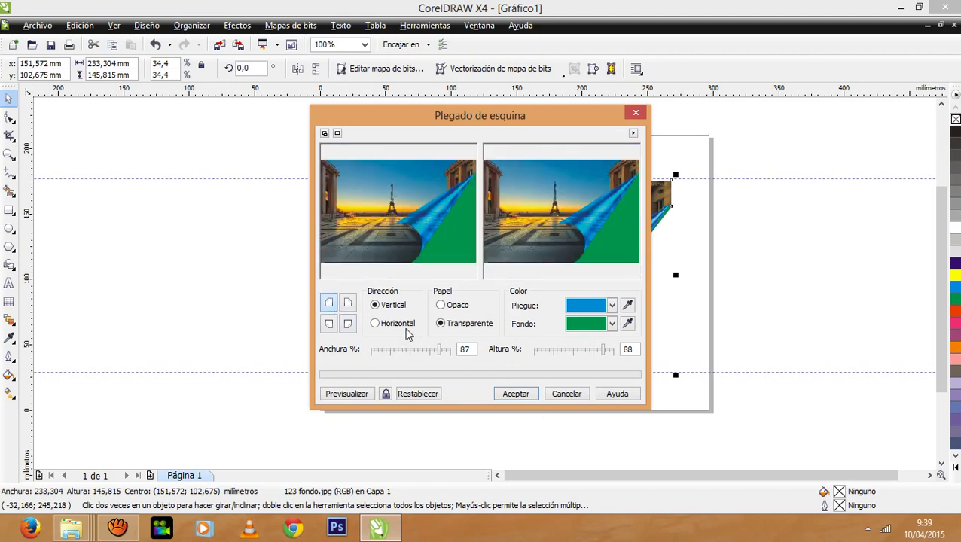
click(353, 394)
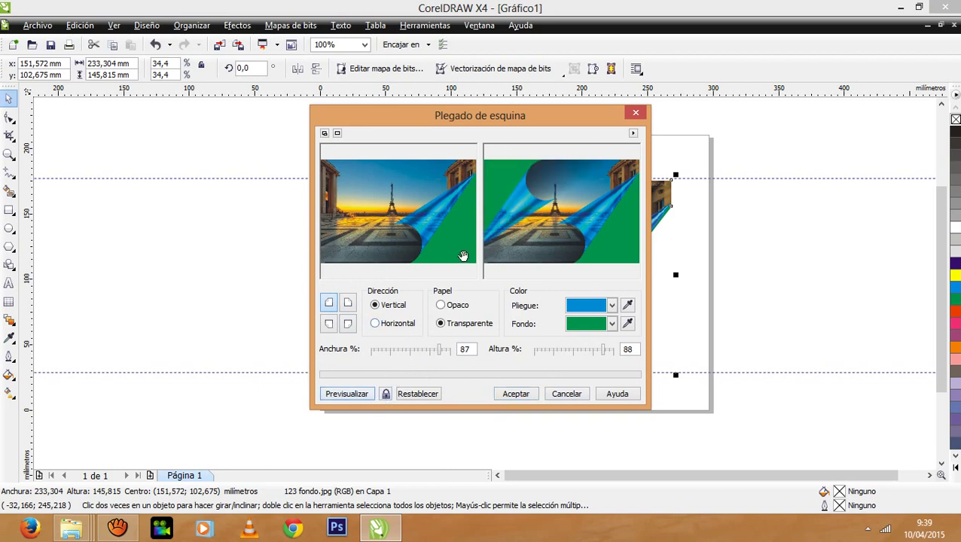
Step: Set the page curl's background colour to white, preview it, and apply the effect
click(611, 324)
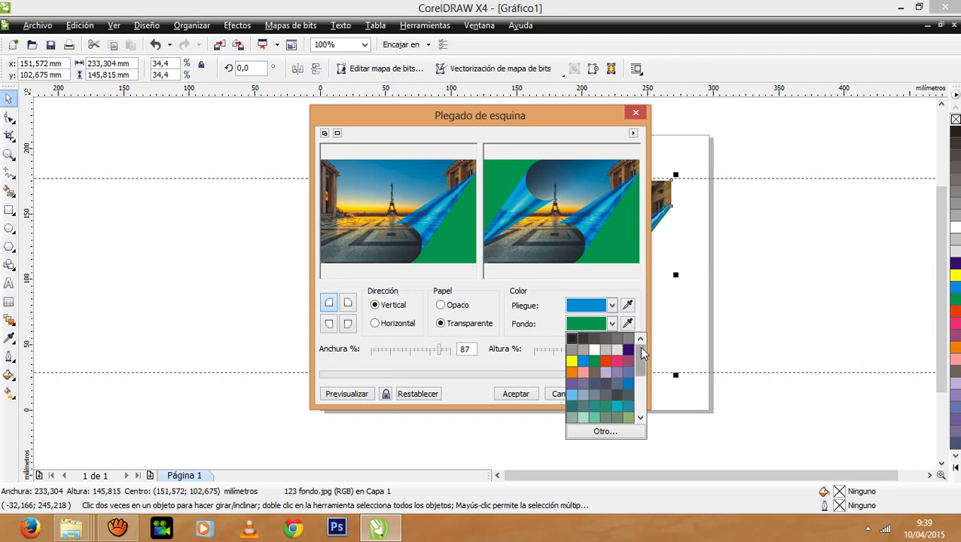
click(594, 349)
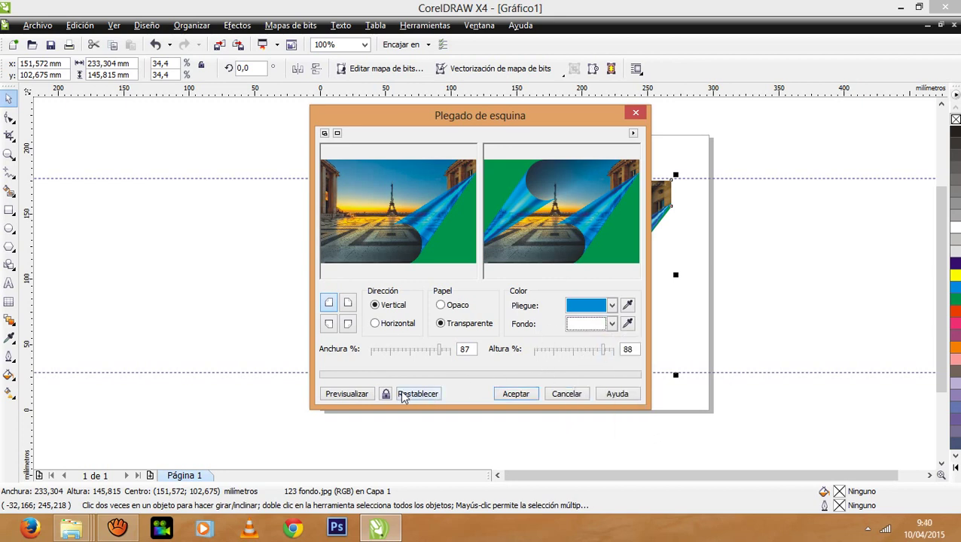
click(351, 394)
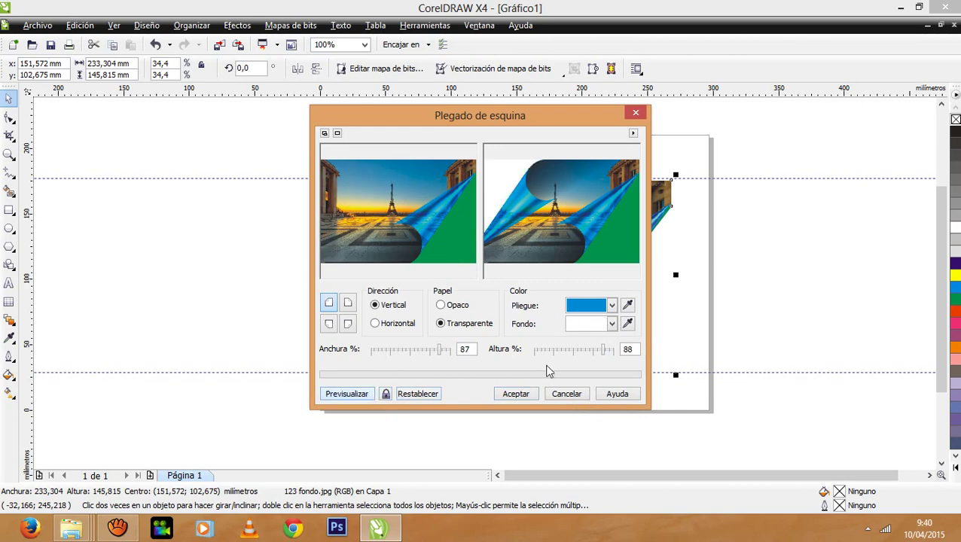
click(520, 394)
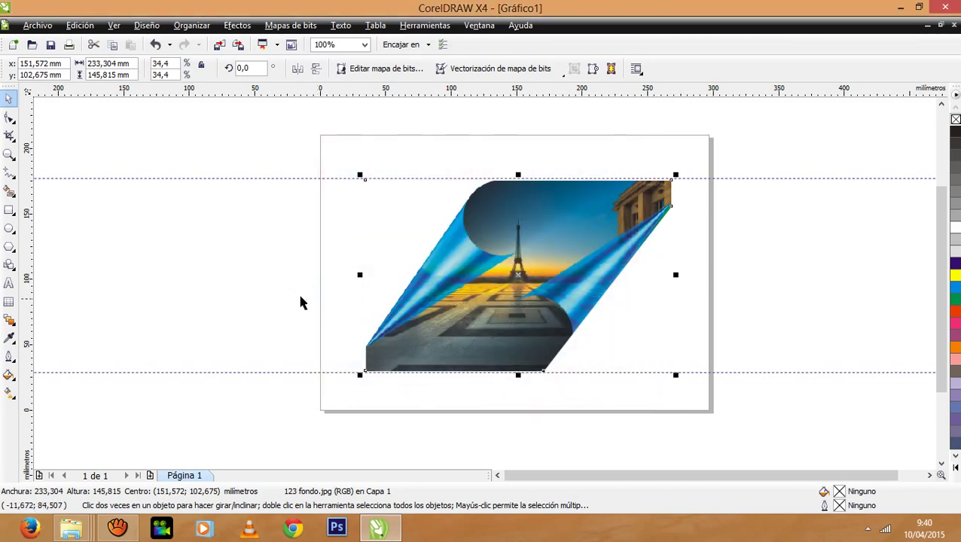
Step: Nudge the double-curled photo slightly right, centring it at about X 156 mm, Y 103 mm
click(210, 242)
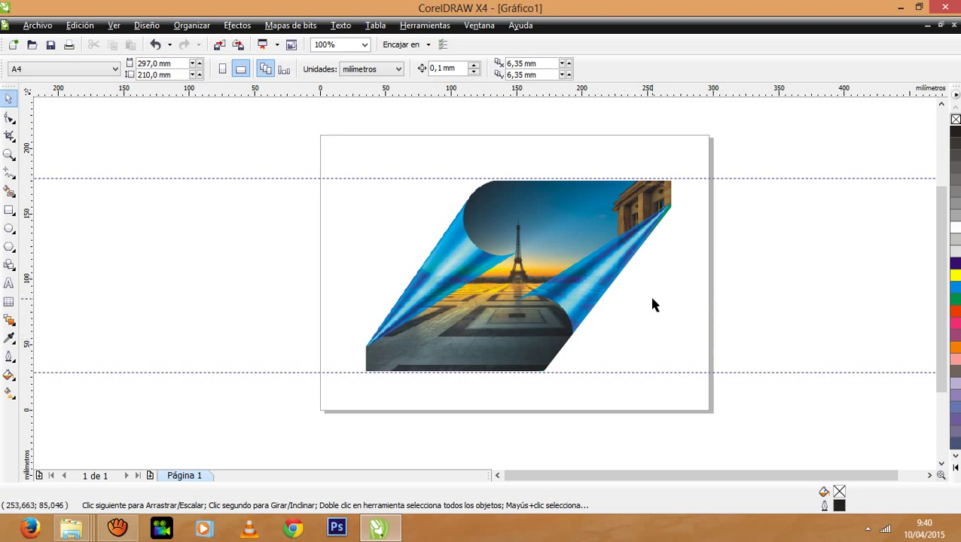
drag(585, 246, 591, 248)
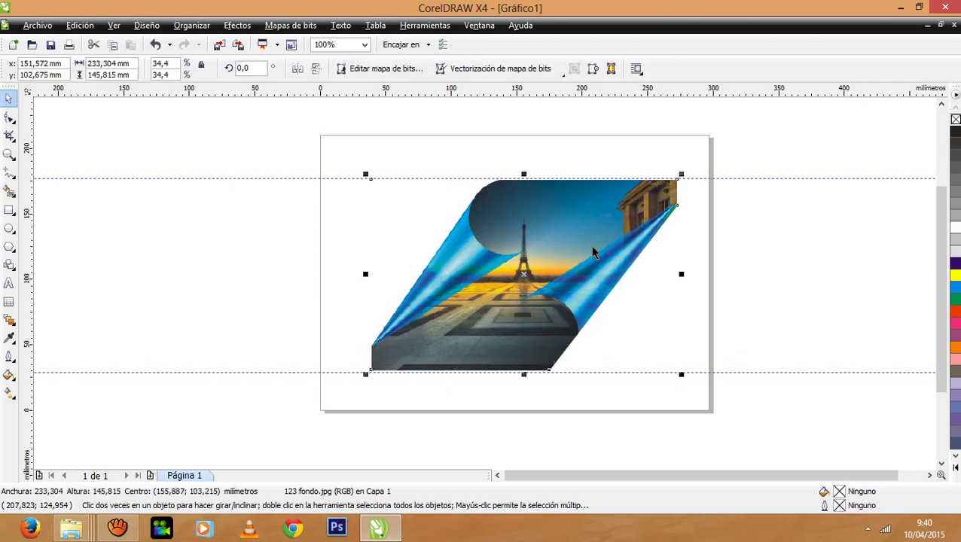
click(724, 302)
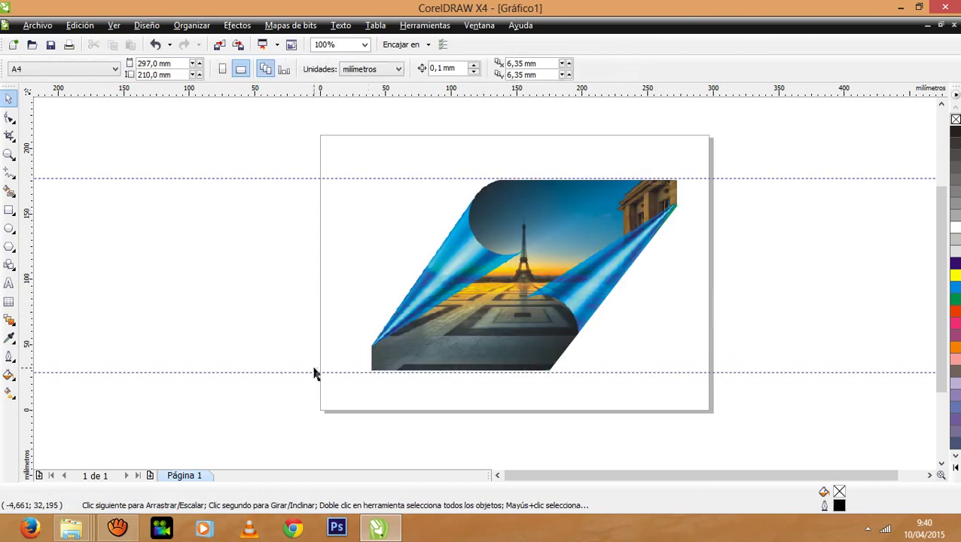
click(120, 530)
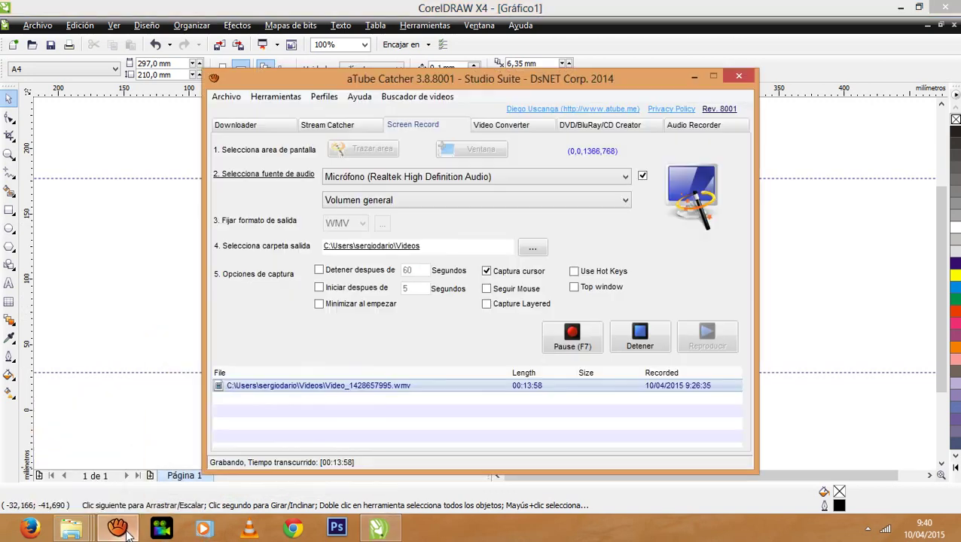
click(651, 345)
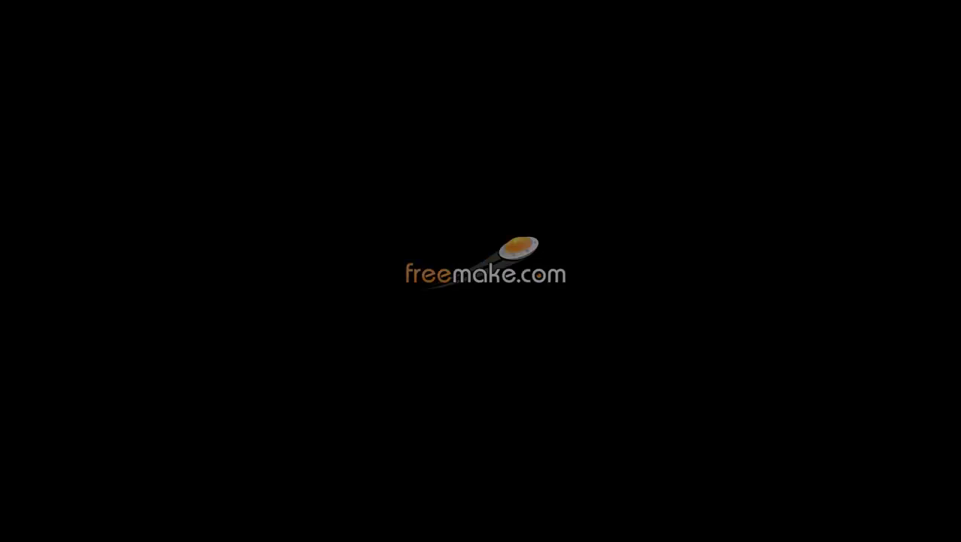